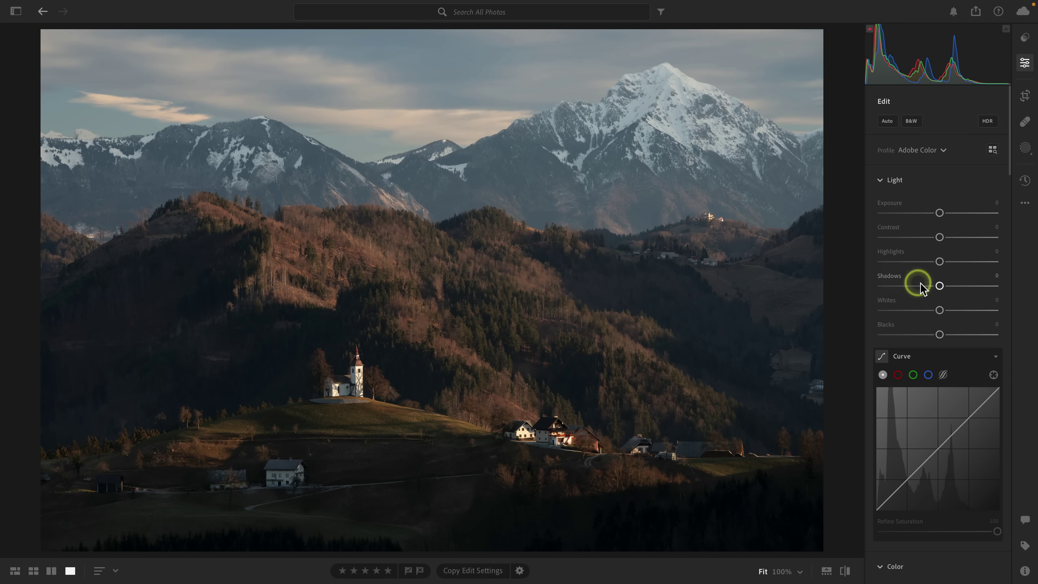
# Sample the snowy mountain with the White Balance eyedropper for Custom Temp 7,050 and Tint +25
pyautogui.scroll(-5, 929, 287)
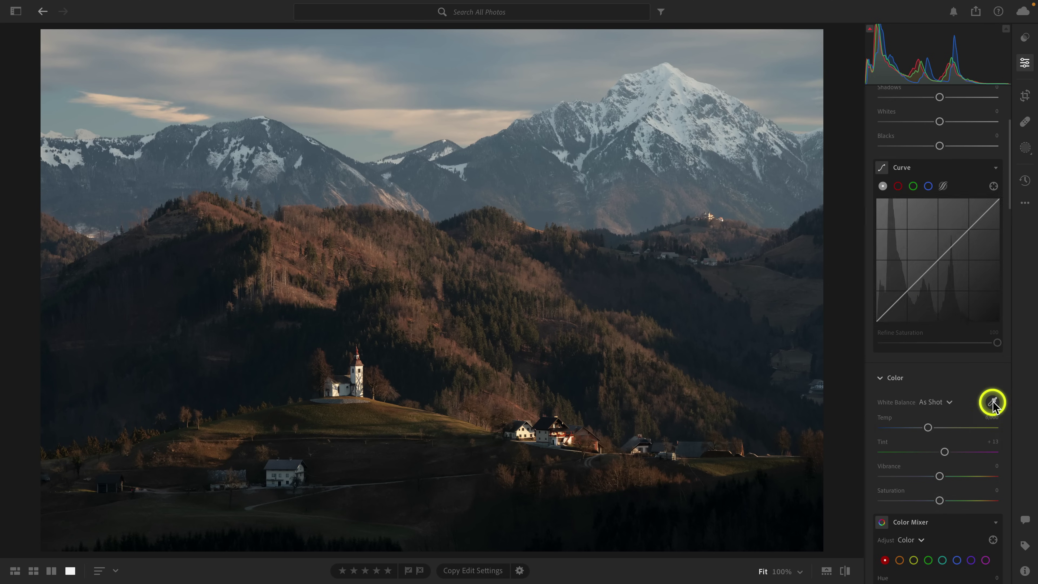
pyautogui.click(992, 401)
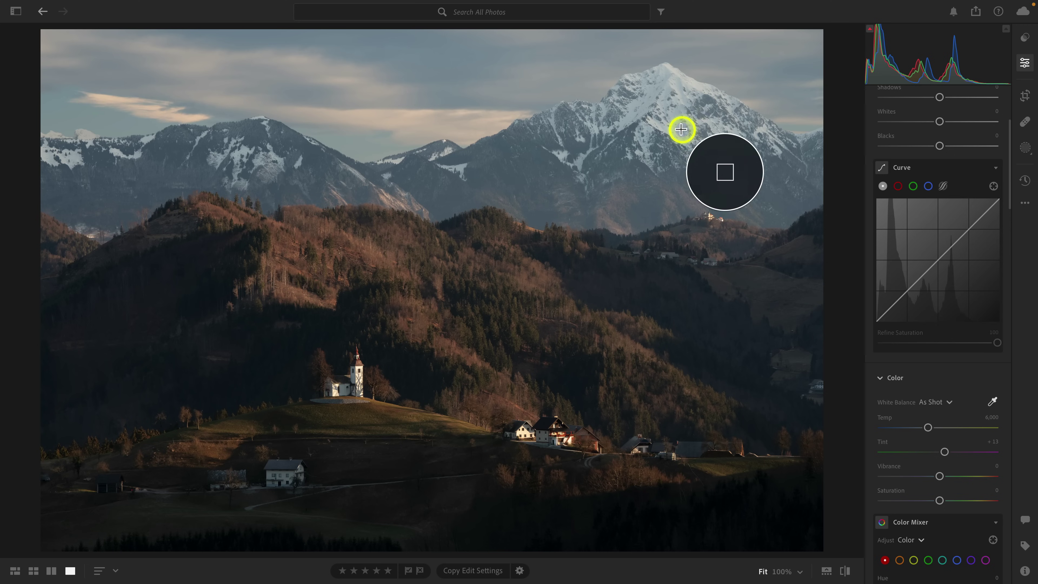
pyautogui.click(675, 109)
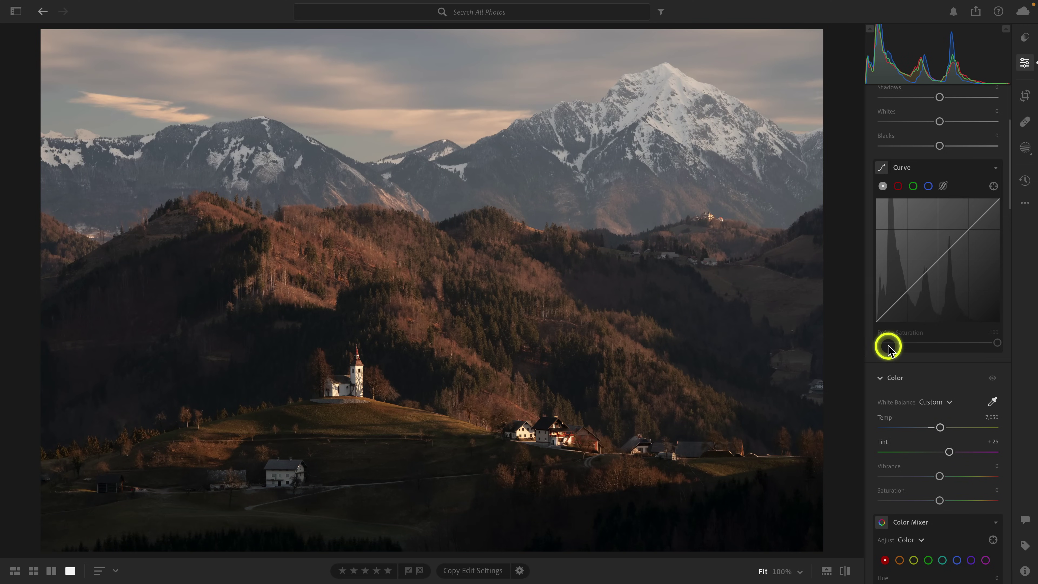
pyautogui.click(991, 399)
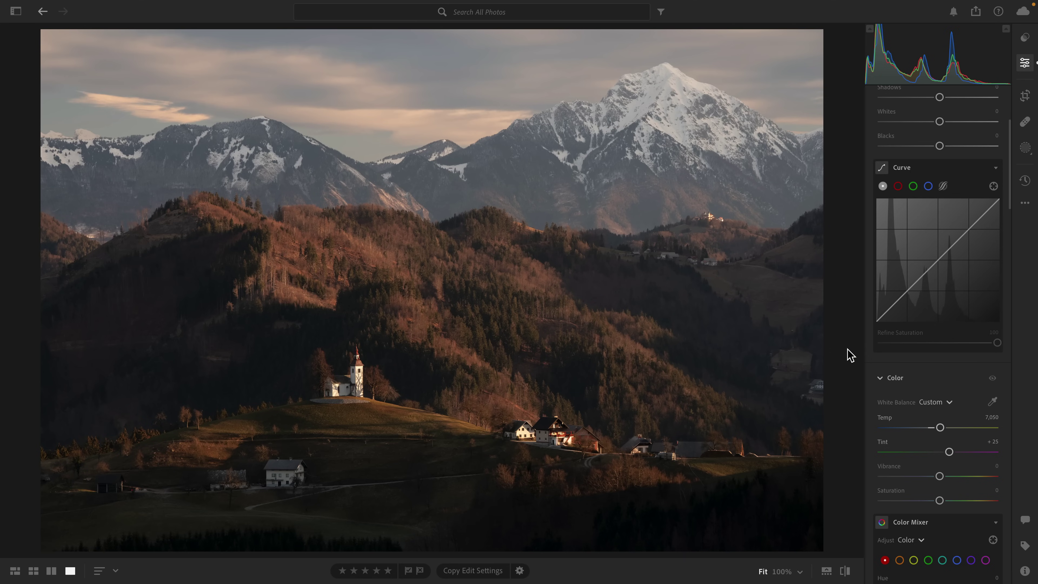
# Enable Lens Corrections and Remove Chromatic Aberration in the Optics panel
pyautogui.scroll(-20, 904, 339)
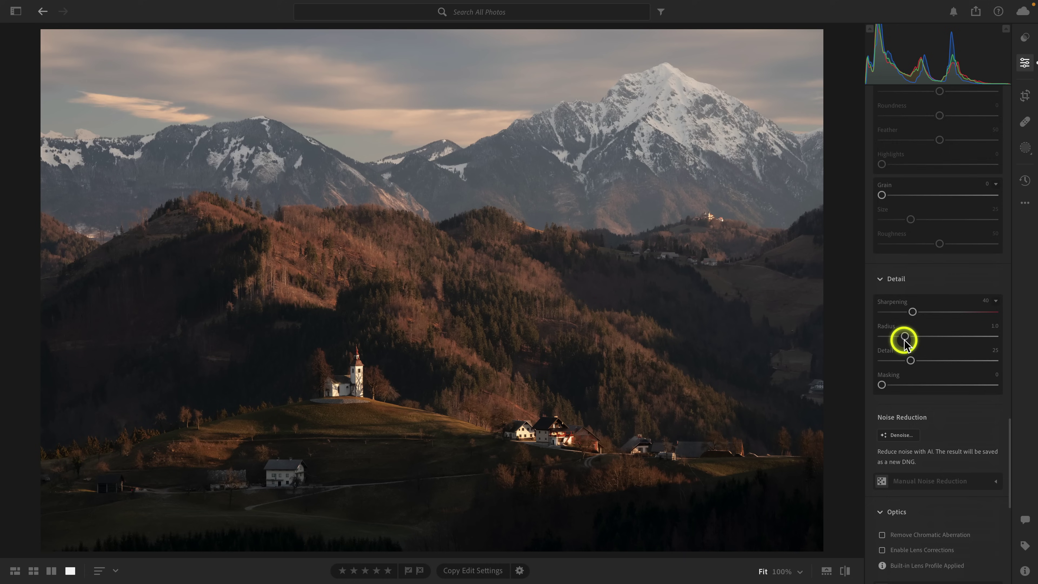
pyautogui.scroll(-12, 904, 344)
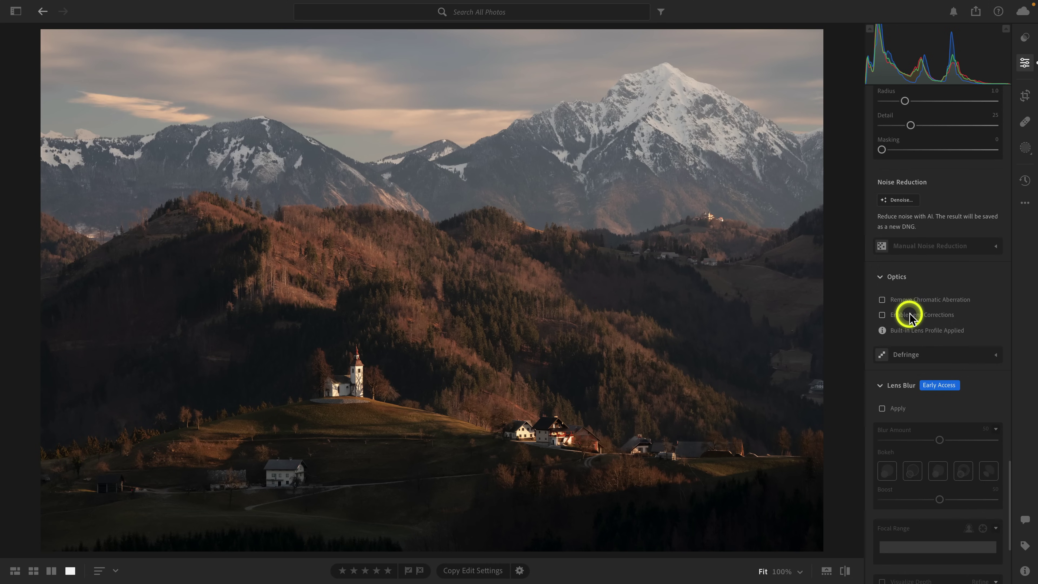
pyautogui.click(909, 316)
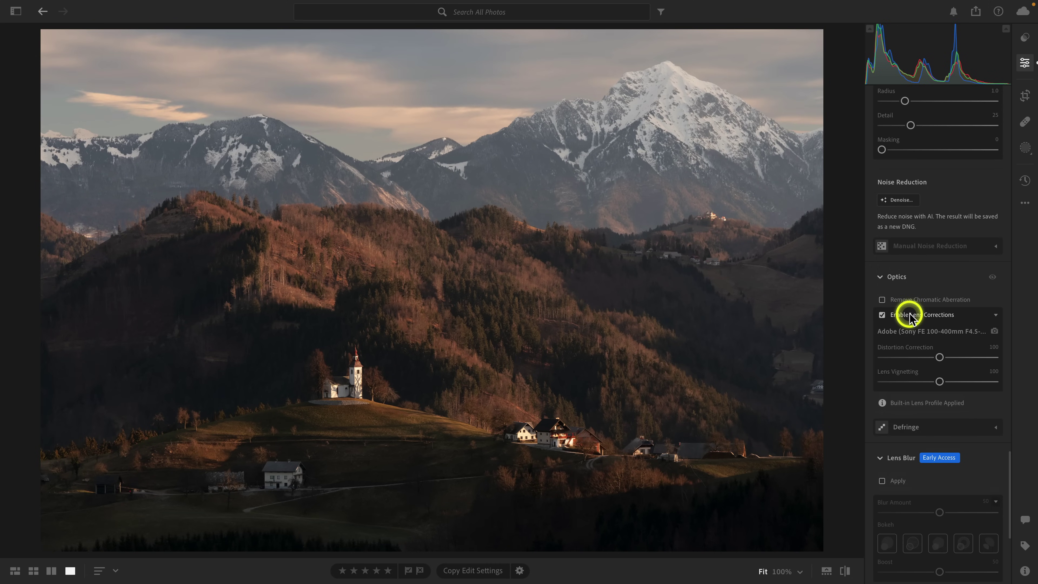
pyautogui.click(913, 300)
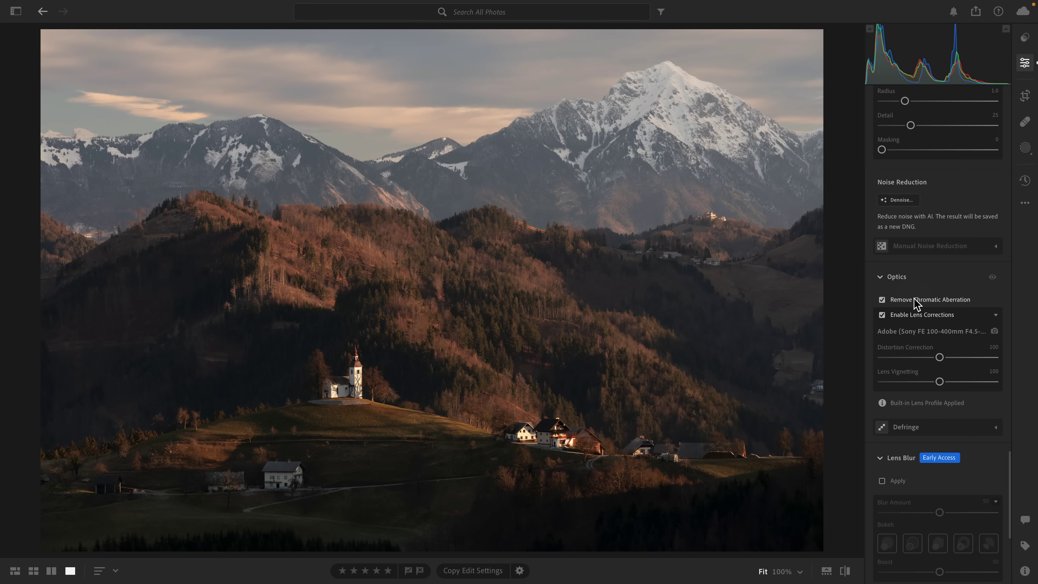
# Pull the top-right crop corner slightly inward at Original aspect ratio to trim the edges
pyautogui.click(1025, 95)
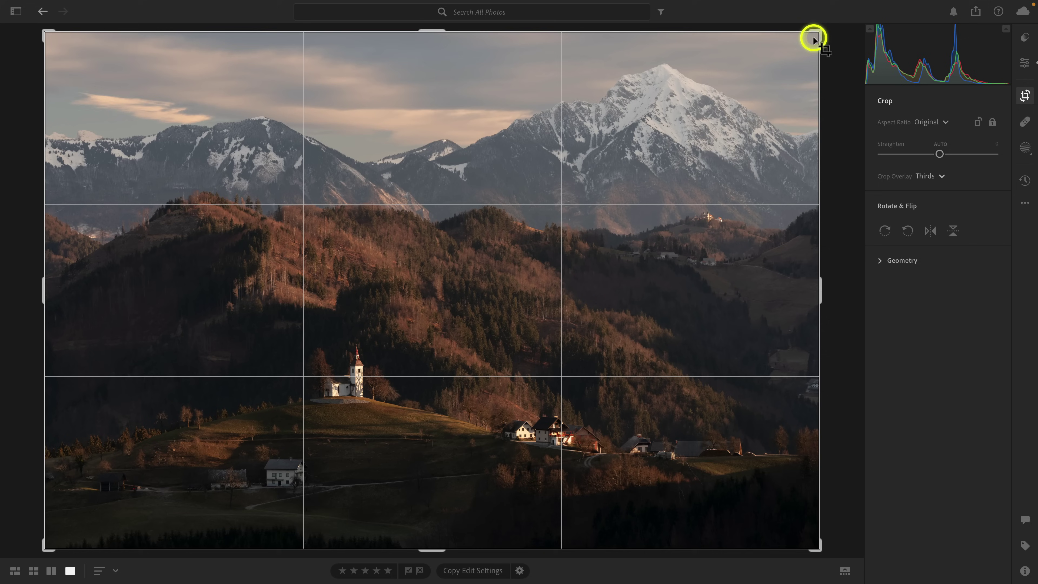
pyautogui.click(812, 394)
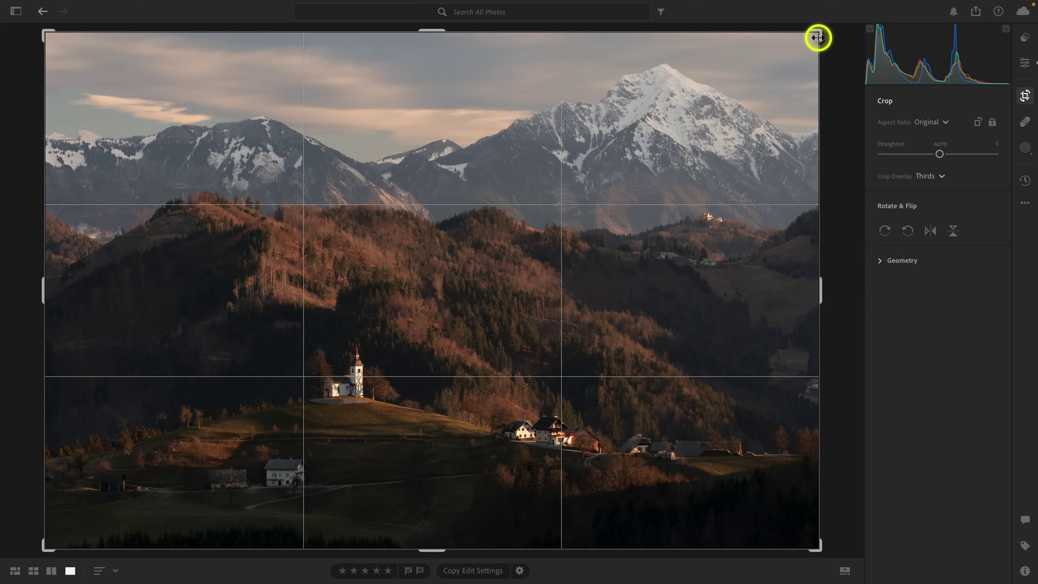
pyautogui.moveTo(819, 35); pyautogui.dragTo(810, 38)
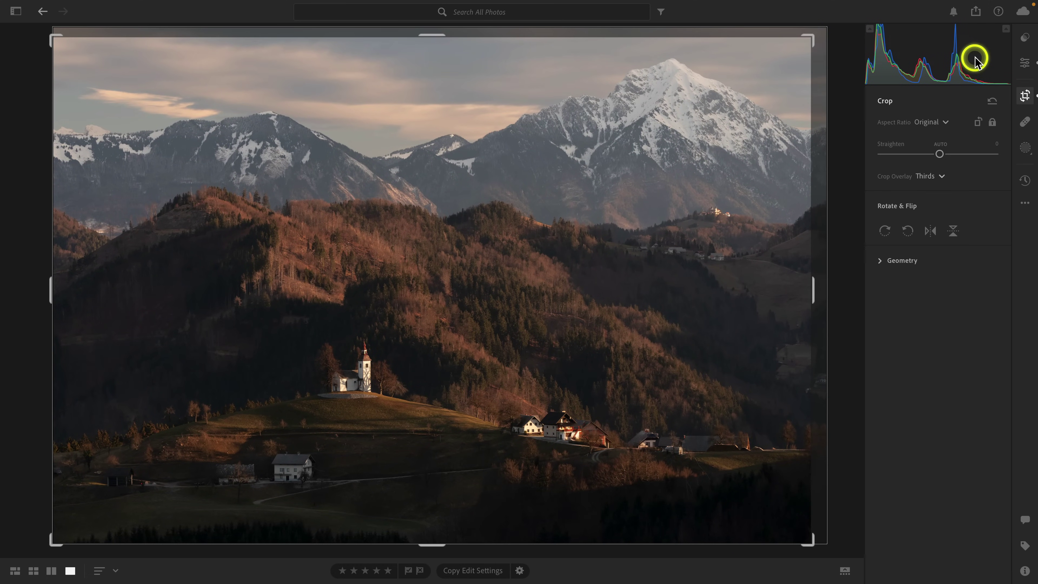
pyautogui.click(1024, 63)
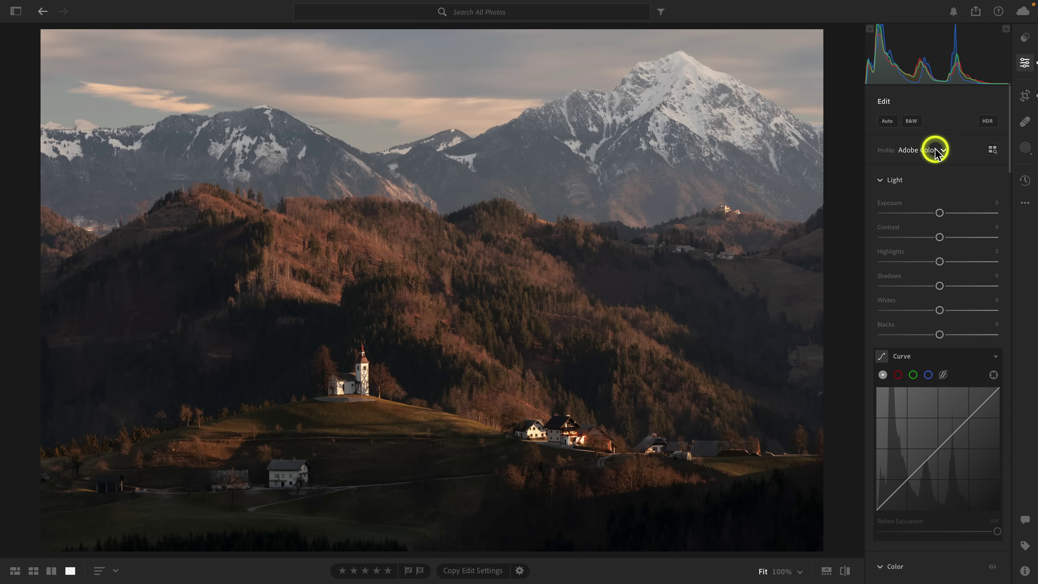
# Apply the Adobe Landscape profile to the photo
pyautogui.click(923, 155)
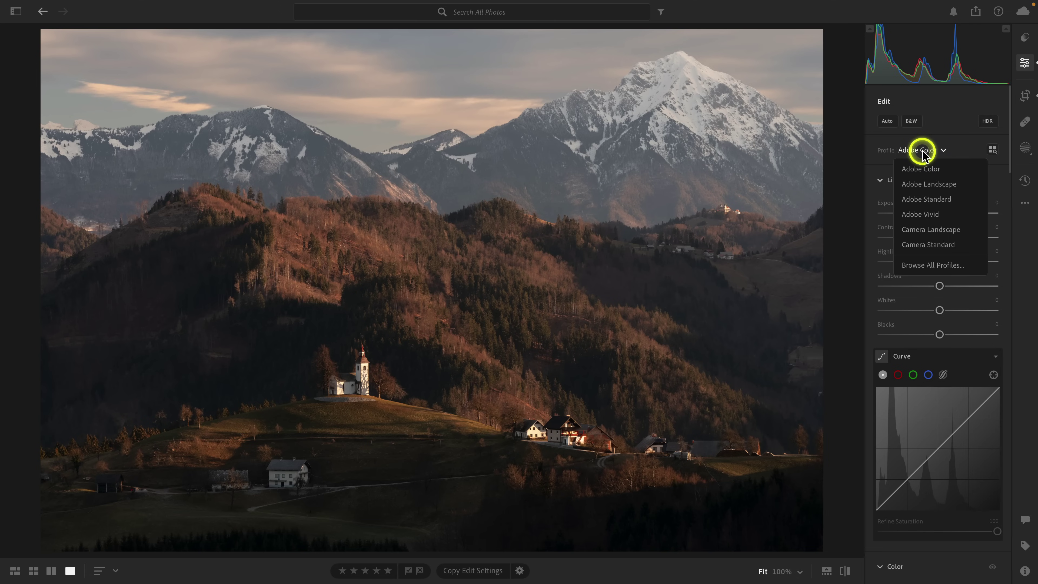
pyautogui.click(937, 185)
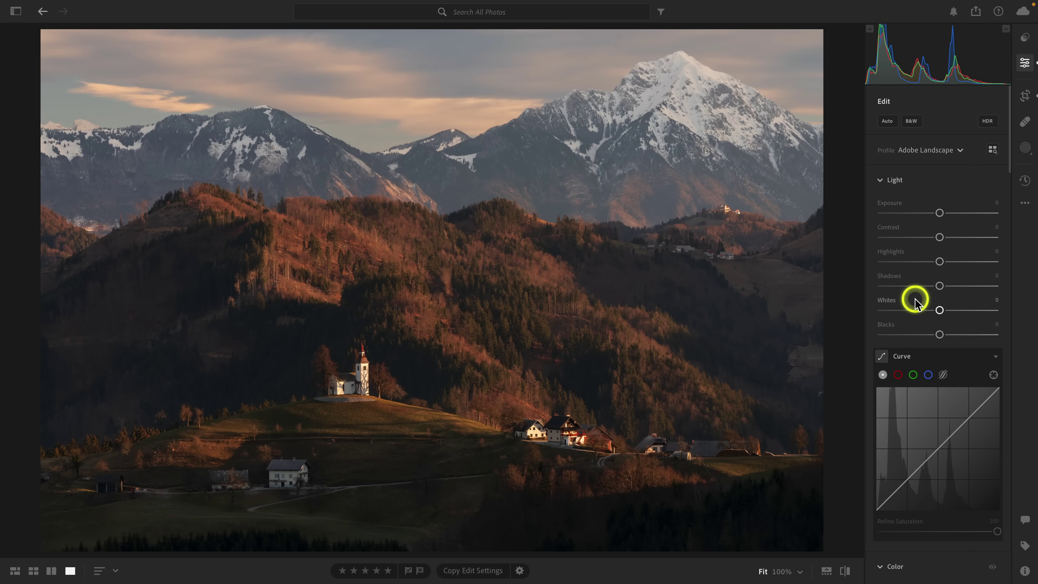
pyautogui.scroll(-15, 916, 303)
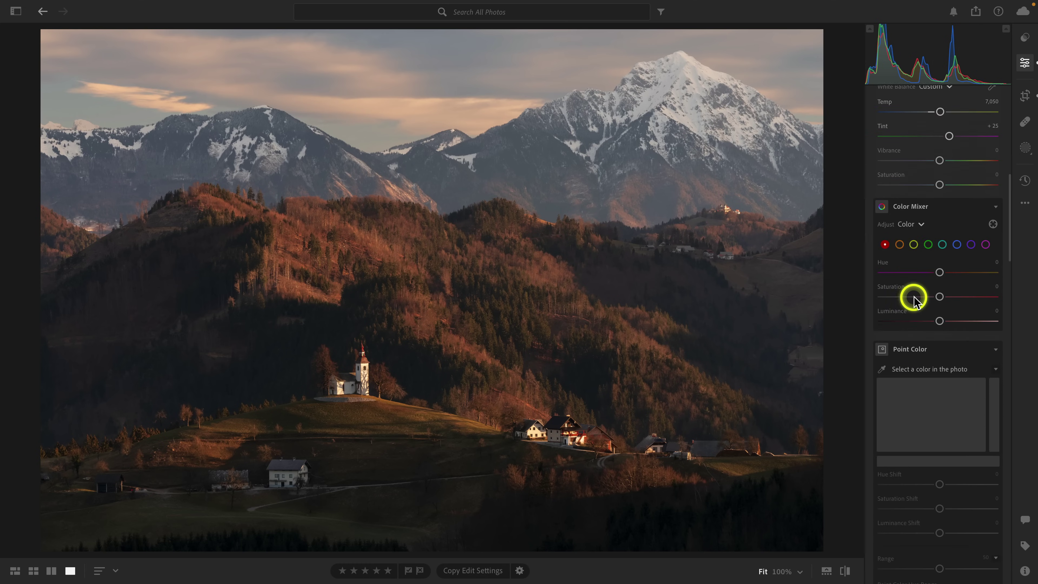
# Raise Color Calibration Blue Primary Saturation to +50
pyautogui.scroll(-20, 915, 303)
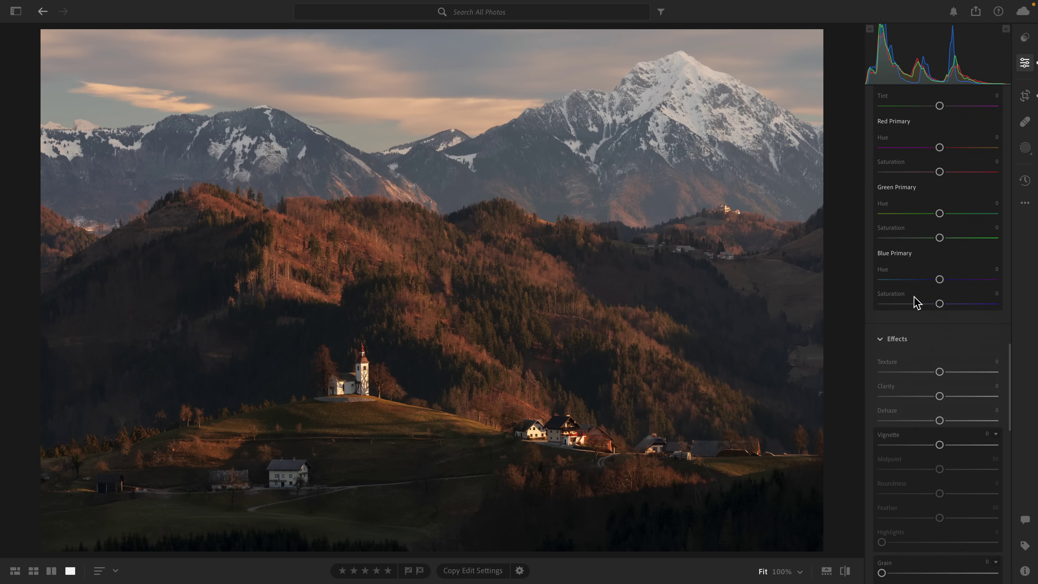
pyautogui.scroll(5, 915, 303)
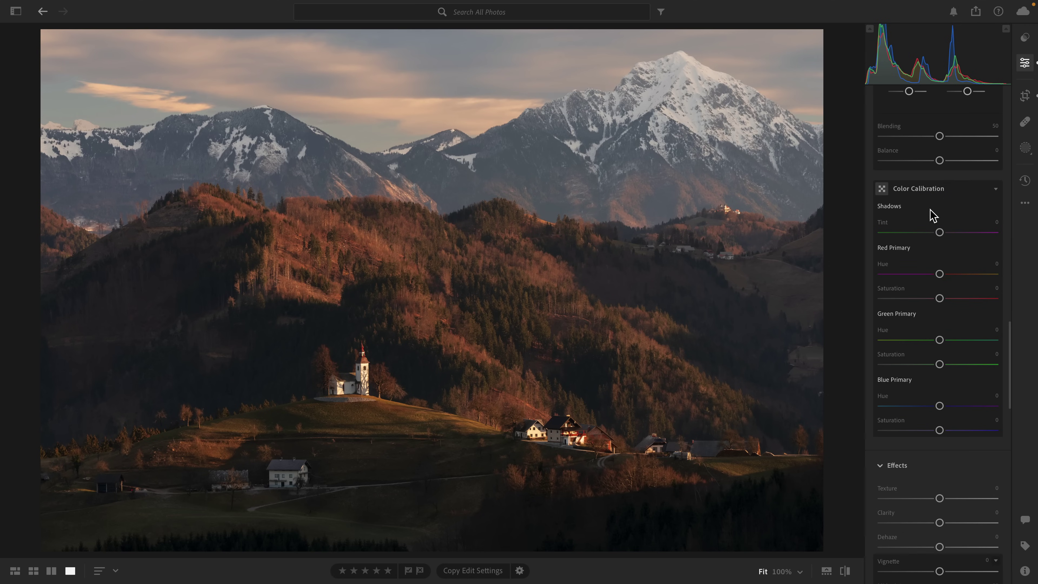
pyautogui.click(1025, 204)
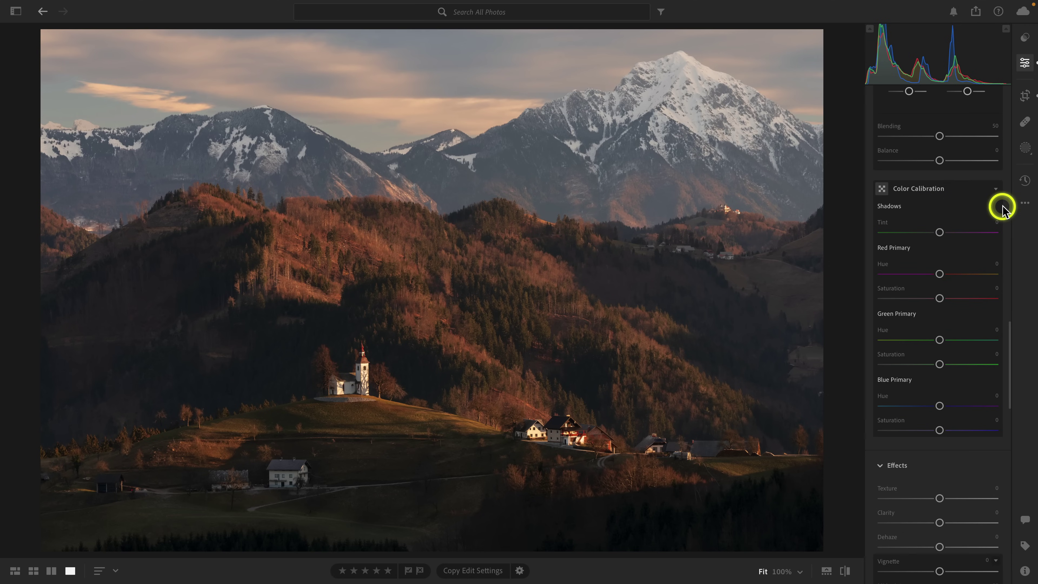
pyautogui.click(1025, 205)
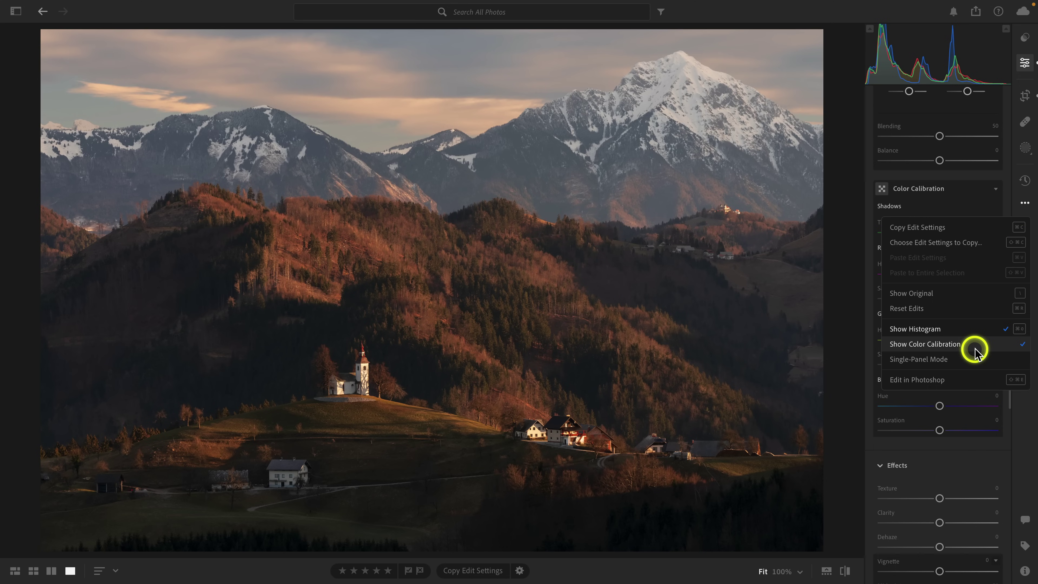
pyautogui.click(1024, 408)
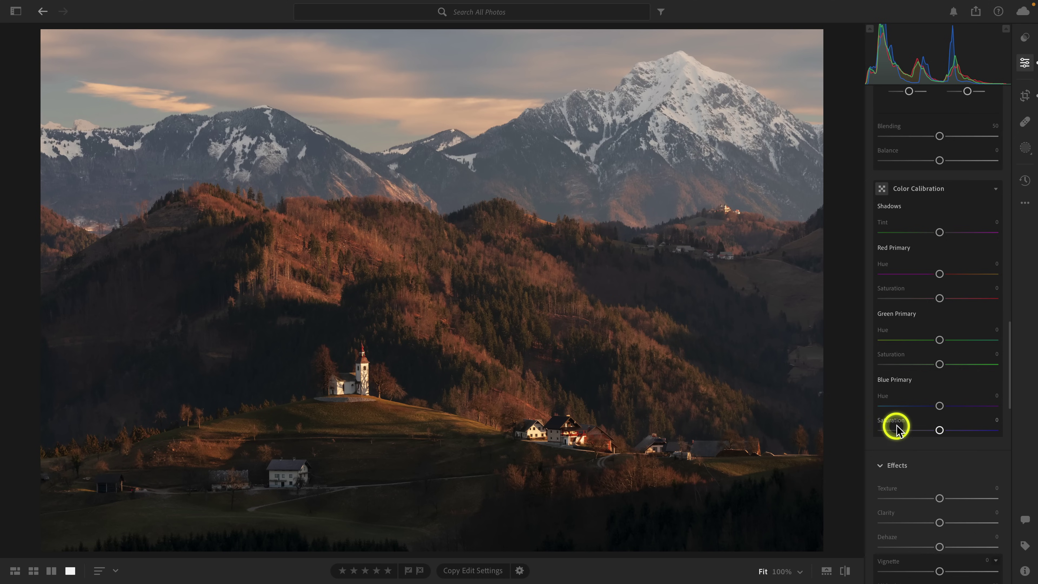
pyautogui.moveTo(937, 432); pyautogui.dragTo(969, 435)
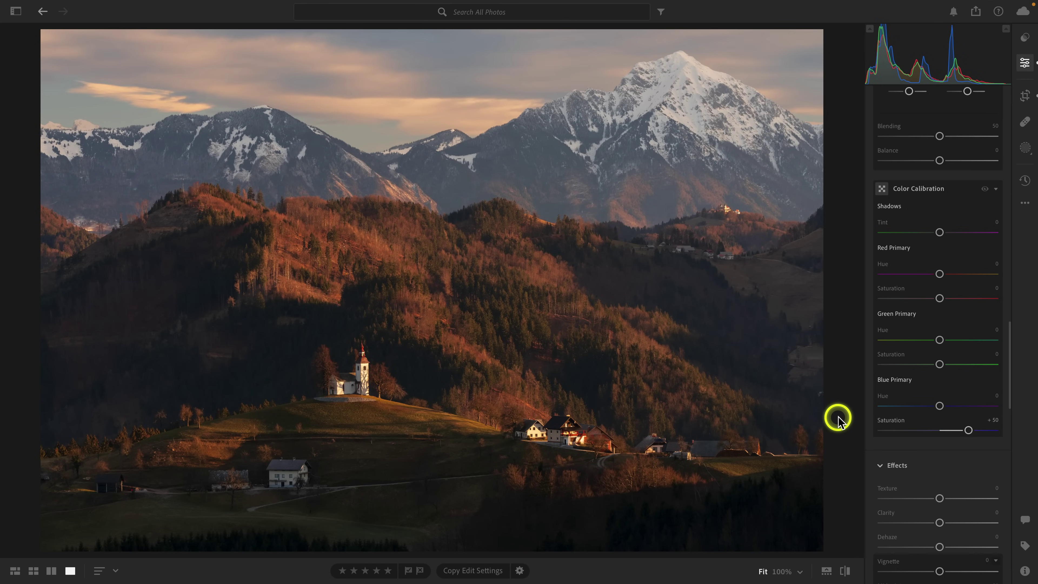
# Set Exposure +0.22, Whites +41, Shadows +7 and Highlights +11 in the Light panel
pyautogui.scroll(10, 921, 354)
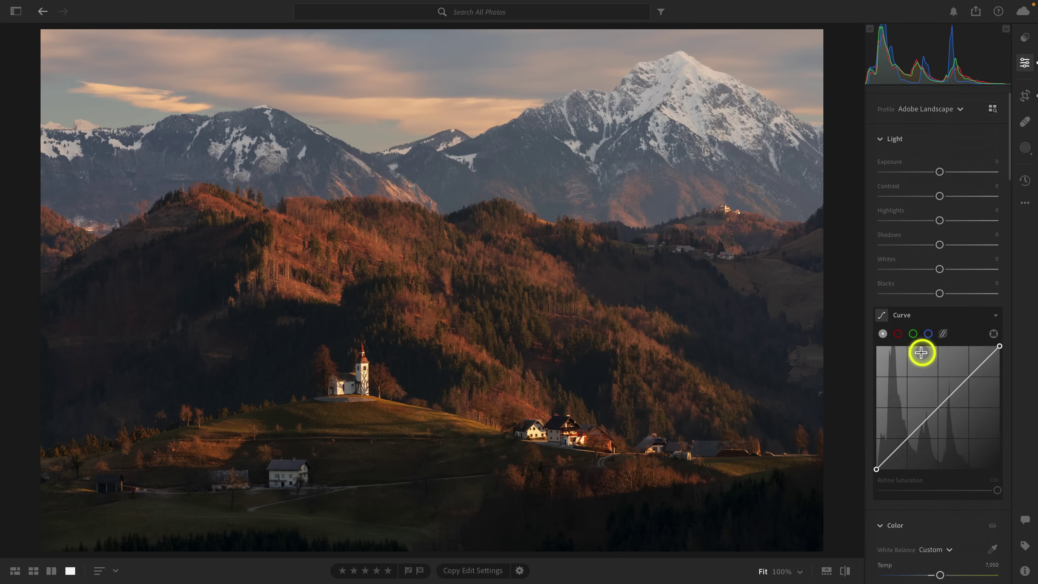
pyautogui.scroll(2, 921, 353)
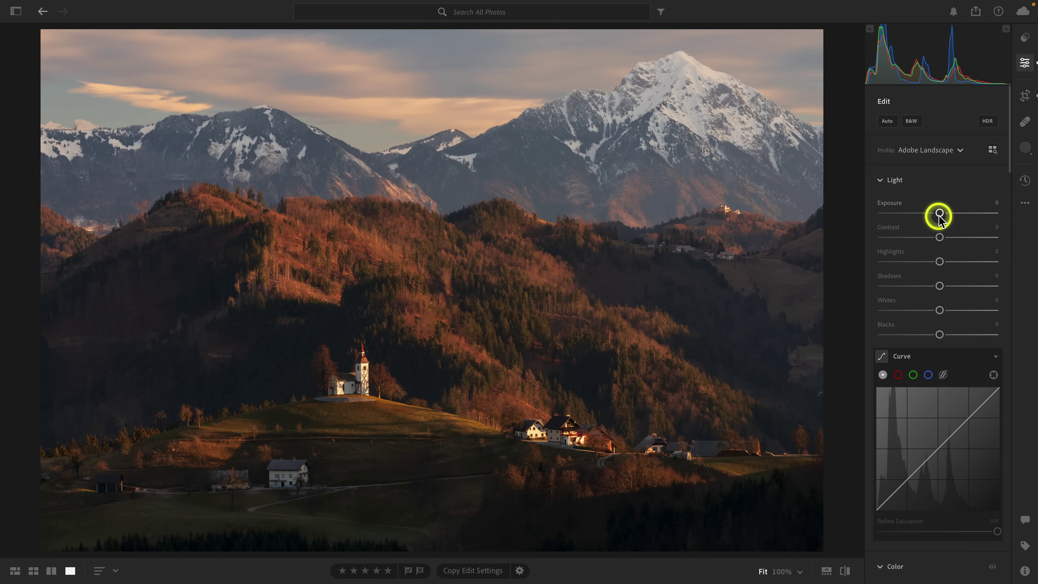
pyautogui.moveTo(939, 213); pyautogui.dragTo(942, 214)
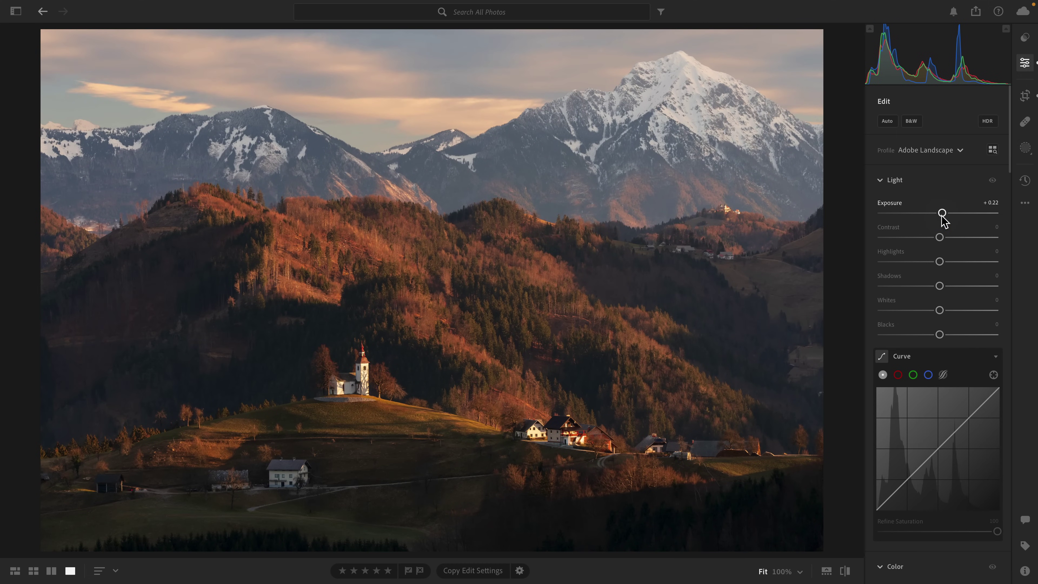
pyautogui.moveTo(939, 311); pyautogui.dragTo(937, 335)
pyautogui.moveTo(939, 286); pyautogui.dragTo(945, 286)
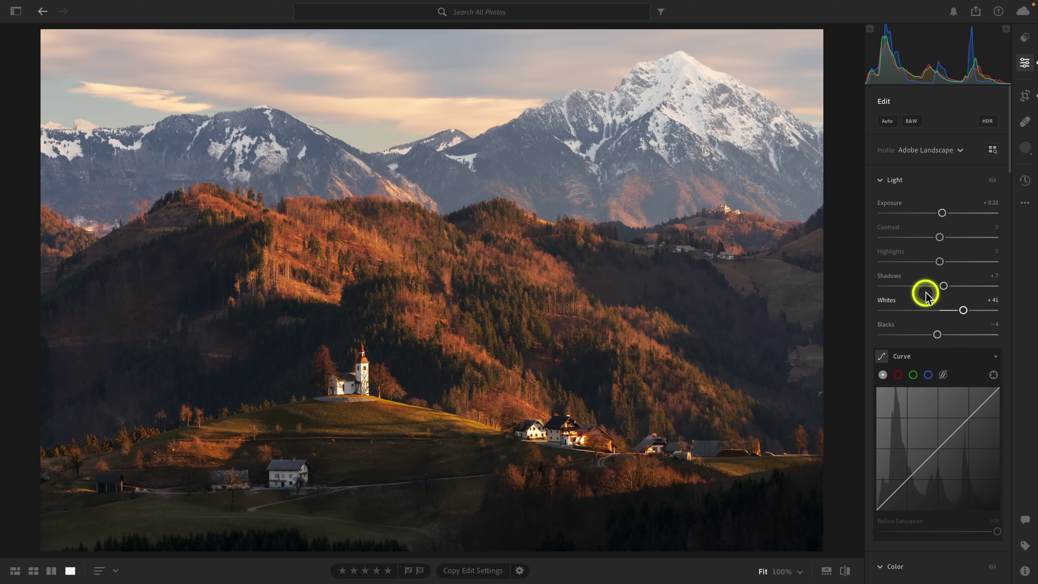
pyautogui.moveTo(939, 261); pyautogui.dragTo(947, 263)
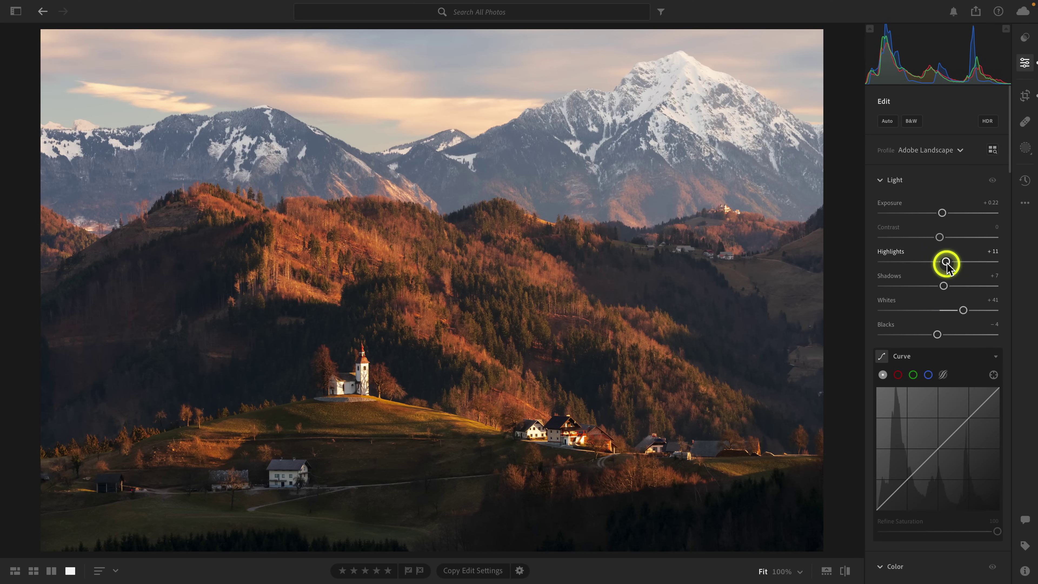
# Hold the Light panel's eye icon to compare the photo without the light adjustments
pyautogui.click(993, 180)
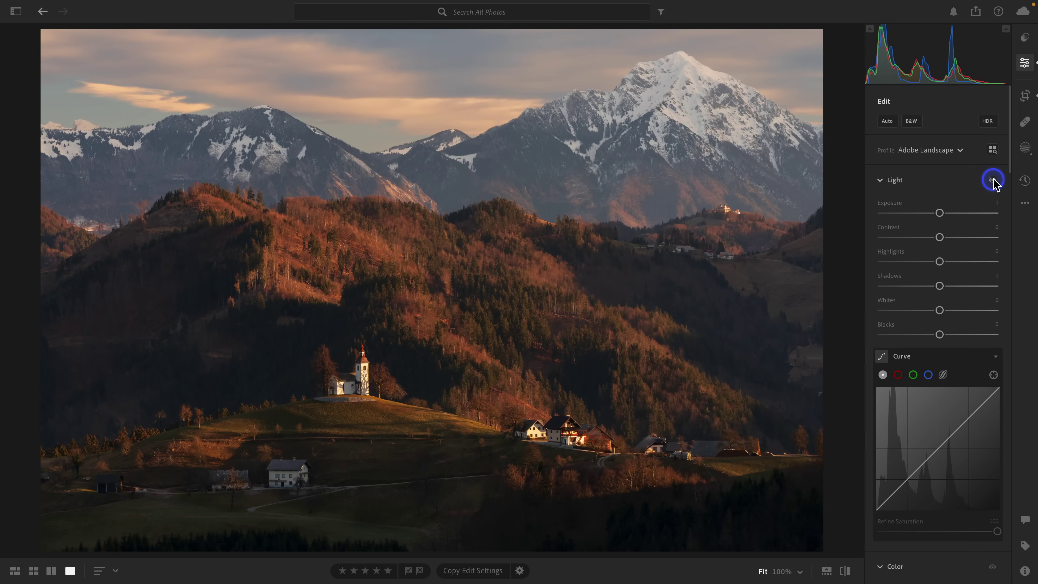
pyautogui.moveTo(993, 180); pyautogui.dragTo(993, 180)
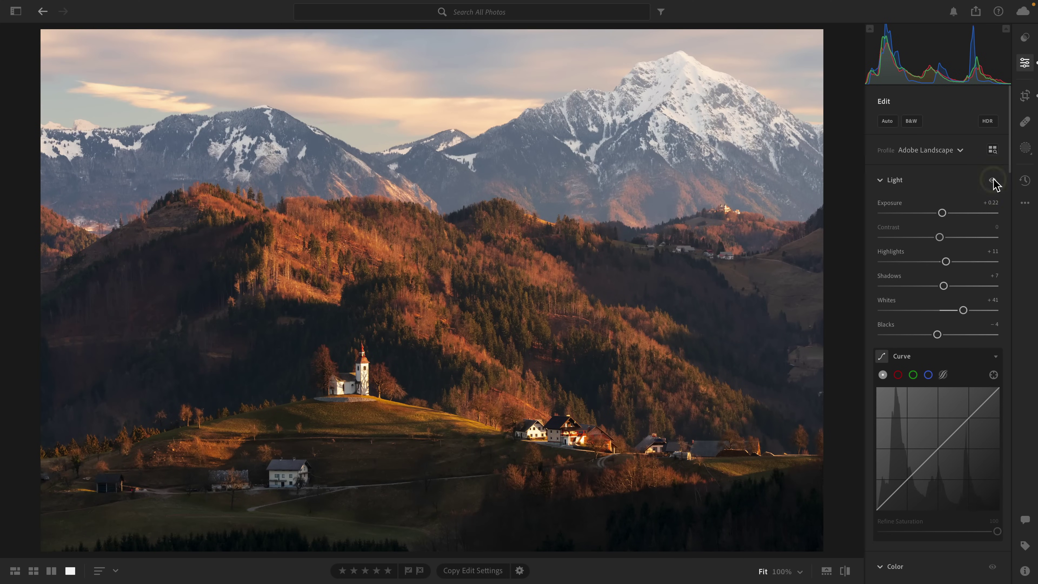
pyautogui.moveTo(993, 180); pyautogui.dragTo(992, 180)
# Build an S-shaped RGB tone curve with upper, lower and mid points, and lift the black point
pyautogui.scroll(-4, 958, 346)
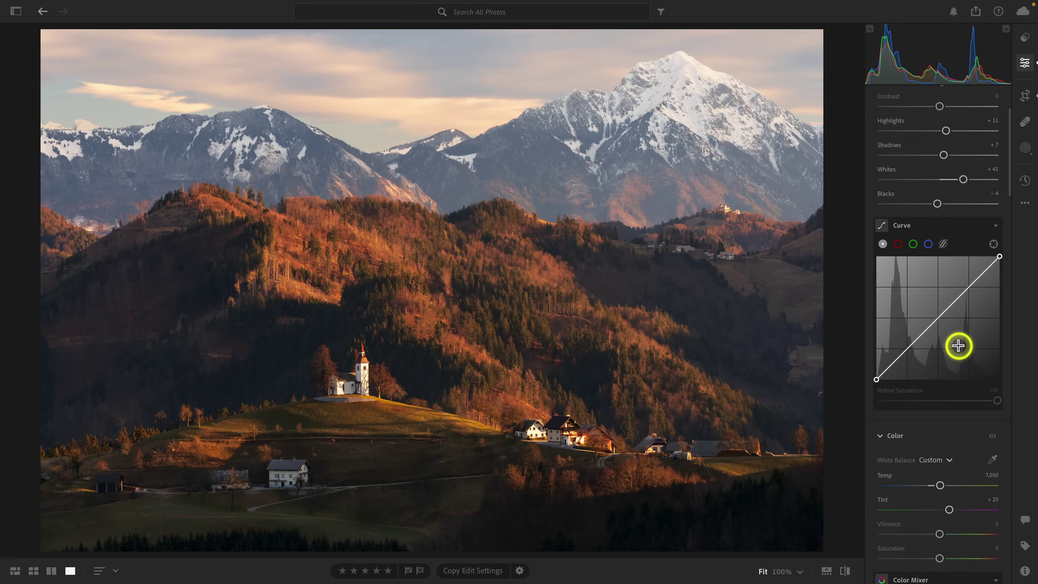
pyautogui.click(970, 286)
pyautogui.moveTo(971, 286); pyautogui.dragTo(970, 276)
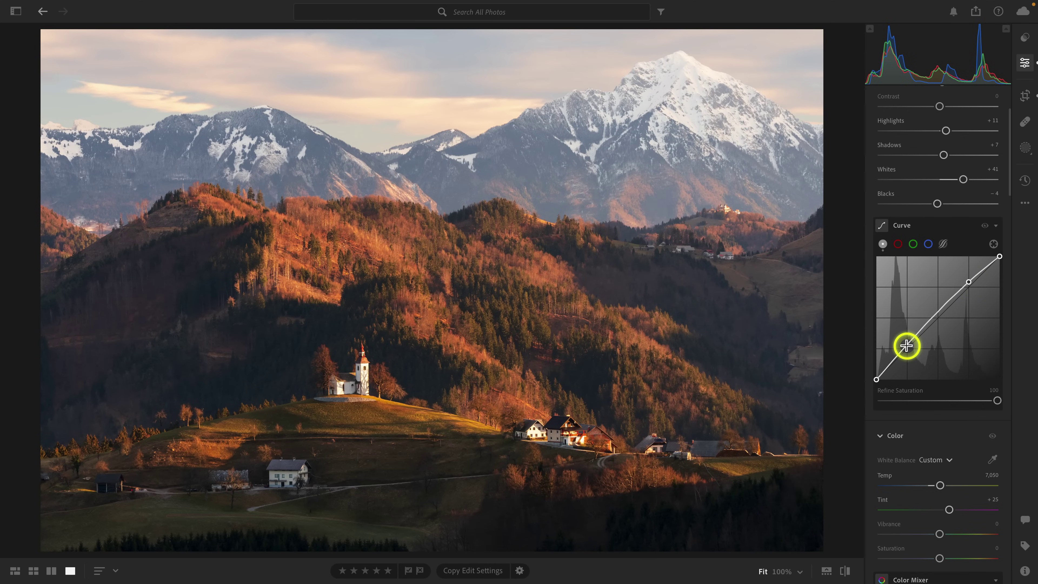
pyautogui.moveTo(906, 346); pyautogui.dragTo(907, 355)
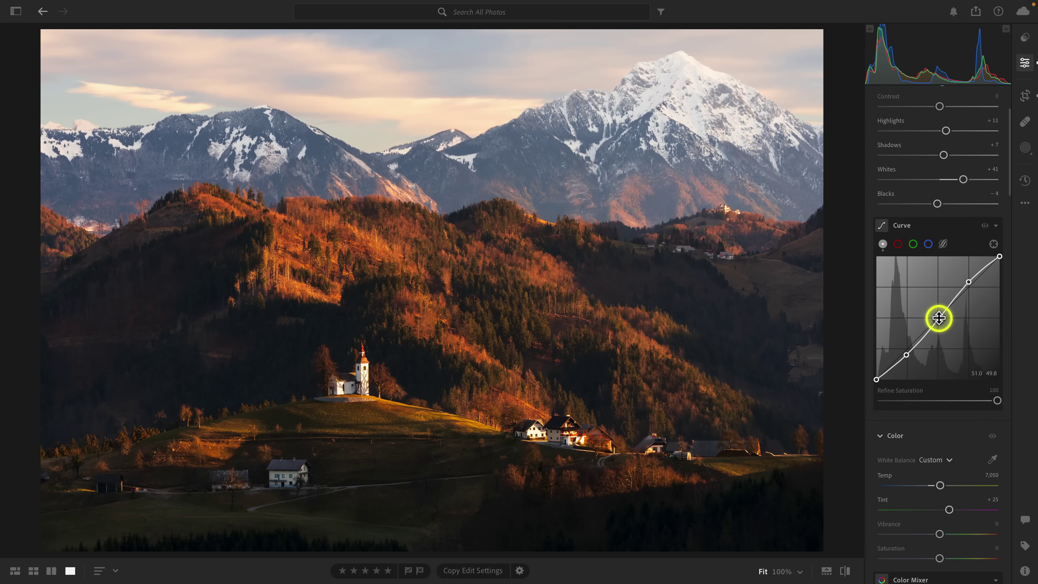
pyautogui.click(939, 318)
pyautogui.moveTo(939, 318)
pyautogui.mouseDown()
pyautogui.moveTo(948, 318)
pyautogui.moveTo(934, 318)
pyautogui.mouseUp()
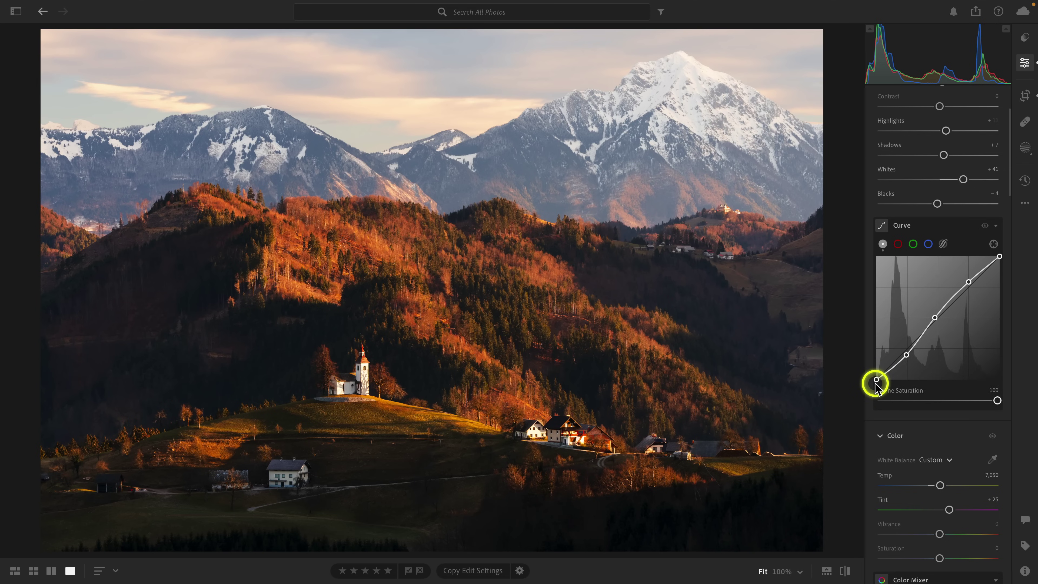
pyautogui.moveTo(876, 376); pyautogui.dragTo(875, 369)
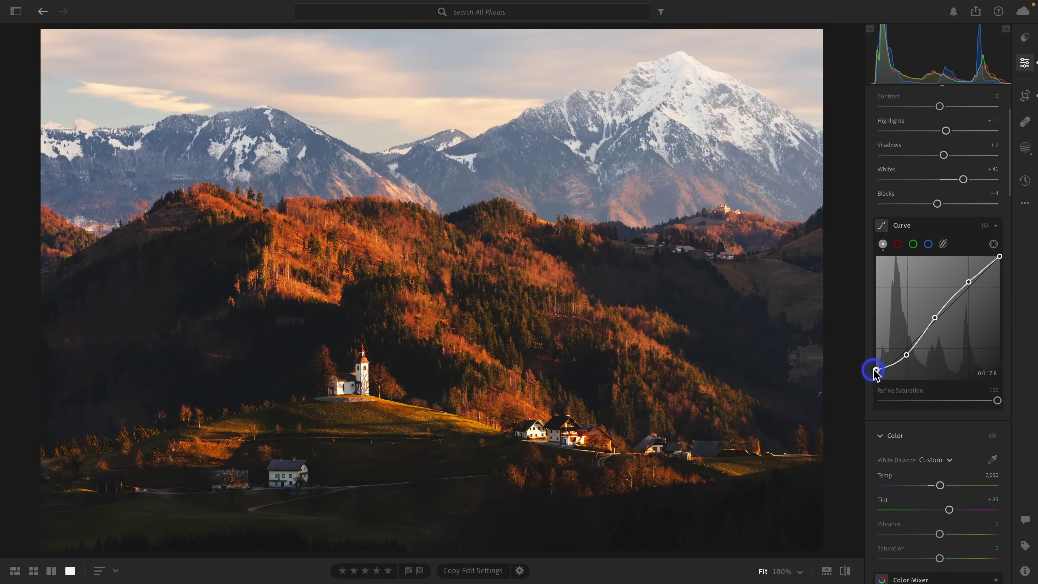
pyautogui.moveTo(873, 370); pyautogui.dragTo(873, 369)
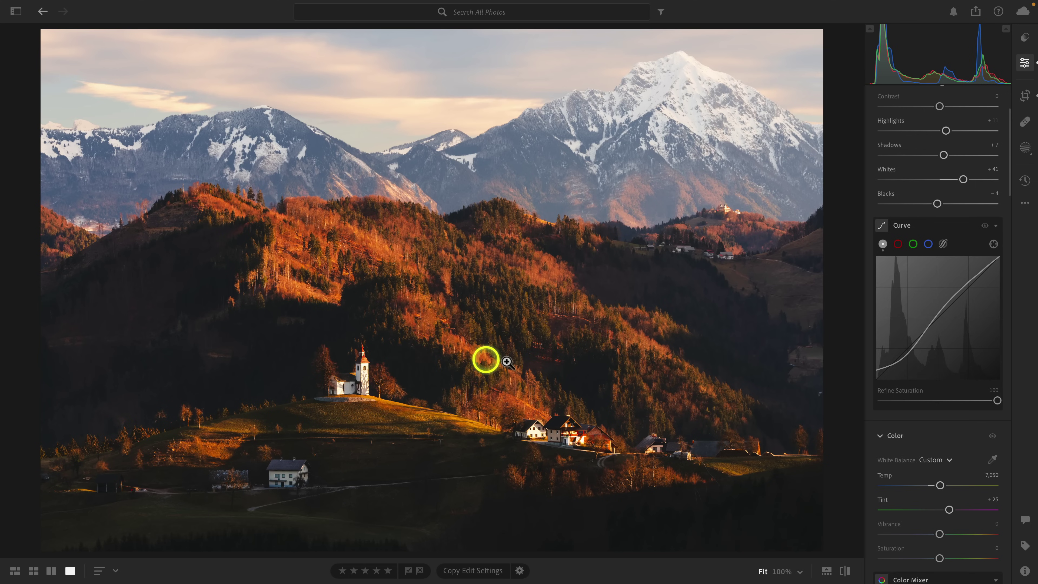
# Lower the curve's Refine Saturation and try a highlight point on the blue channel curve
pyautogui.moveTo(996, 400); pyautogui.dragTo(929, 403)
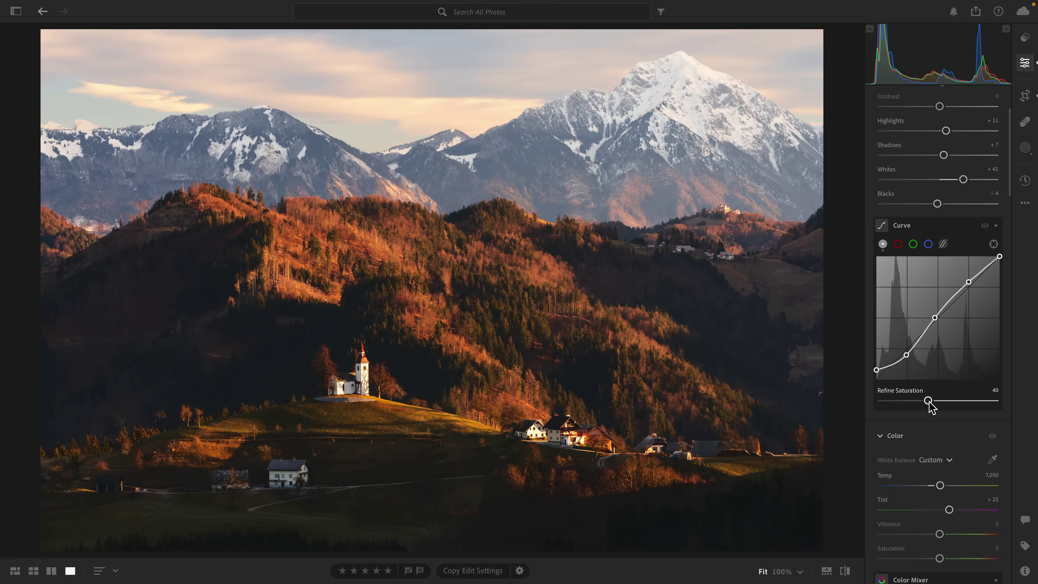
pyautogui.click(928, 244)
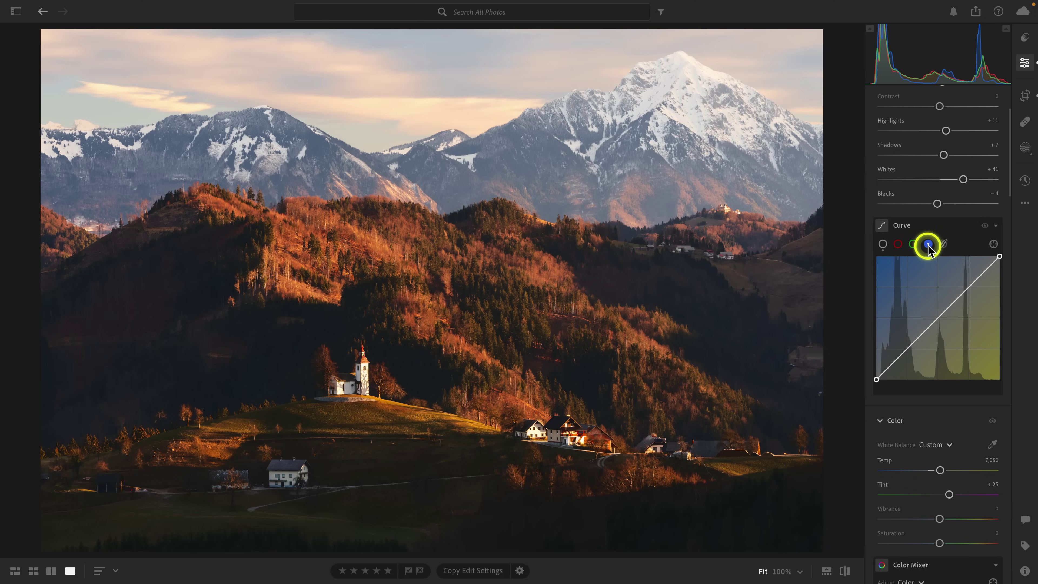
pyautogui.click(970, 286)
pyautogui.moveTo(970, 288); pyautogui.dragTo(970, 289)
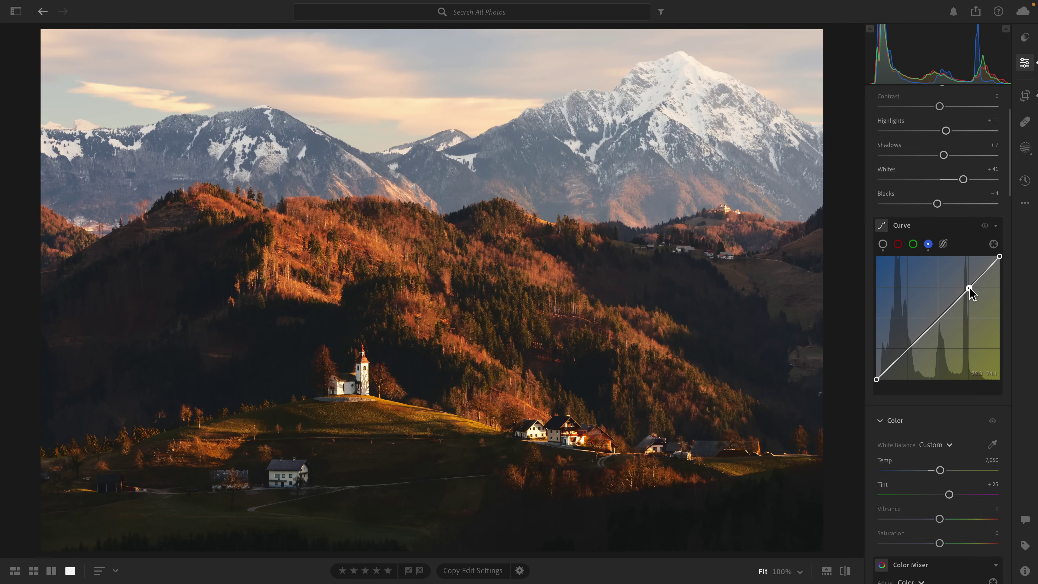
pyautogui.moveTo(970, 290); pyautogui.dragTo(443, 358)
# Raise Vibrance to +13 and toggle the Color panel off and on to compare
pyautogui.scroll(-6, 964, 245)
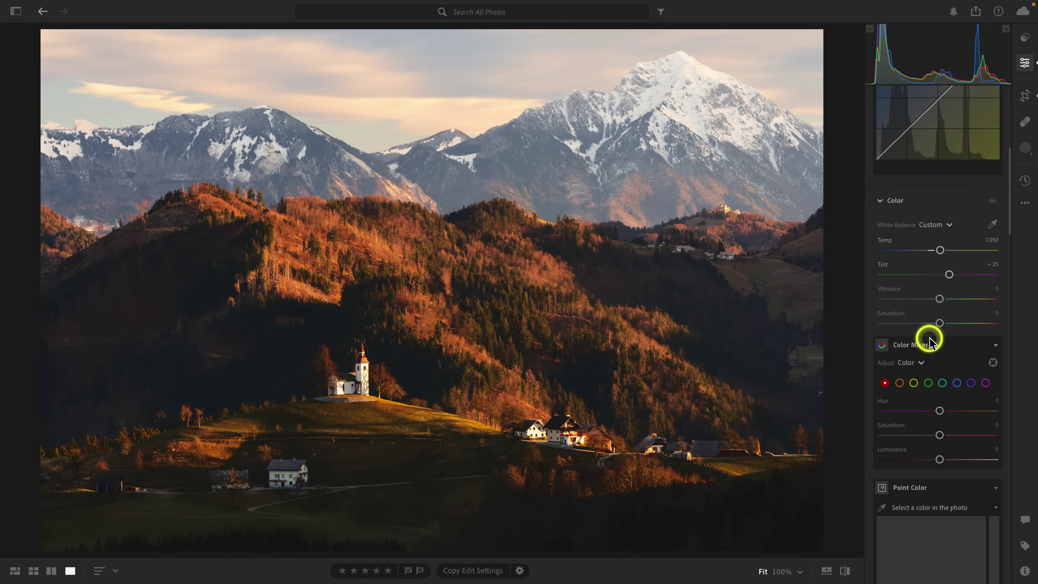
pyautogui.click(940, 300)
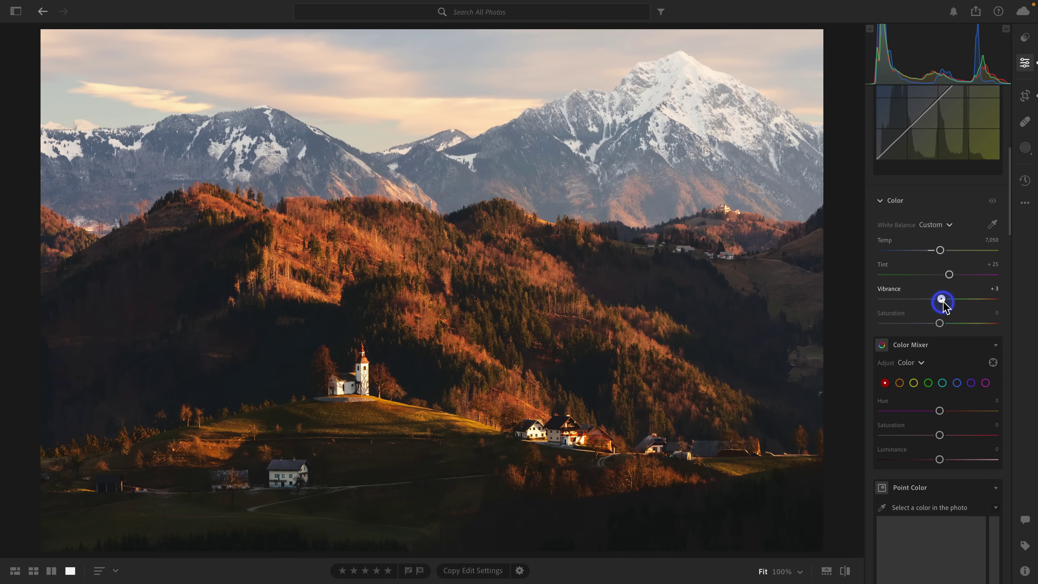
pyautogui.moveTo(946, 301); pyautogui.dragTo(947, 303)
pyautogui.click(992, 201)
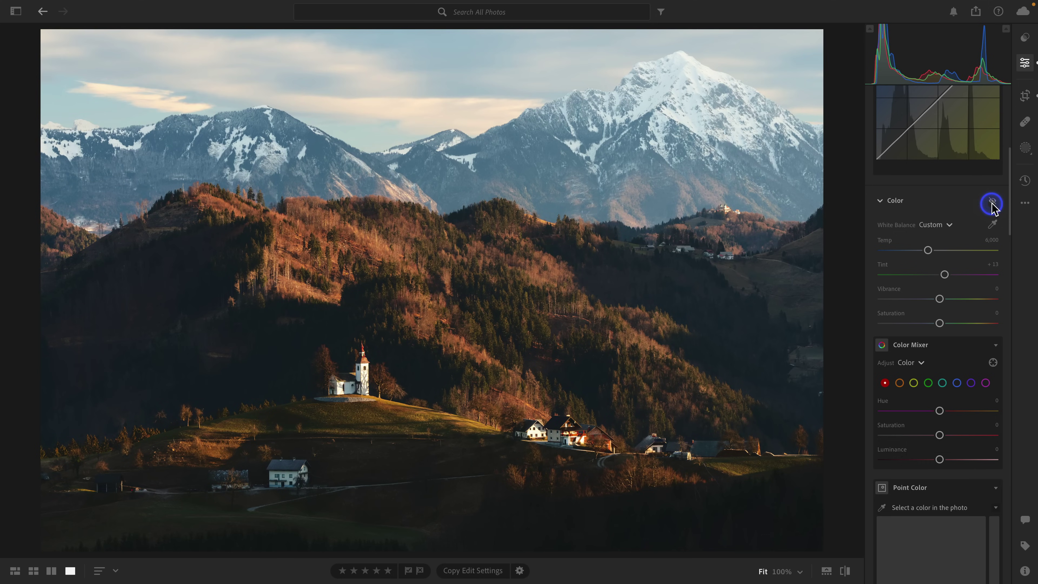
pyautogui.click(992, 202)
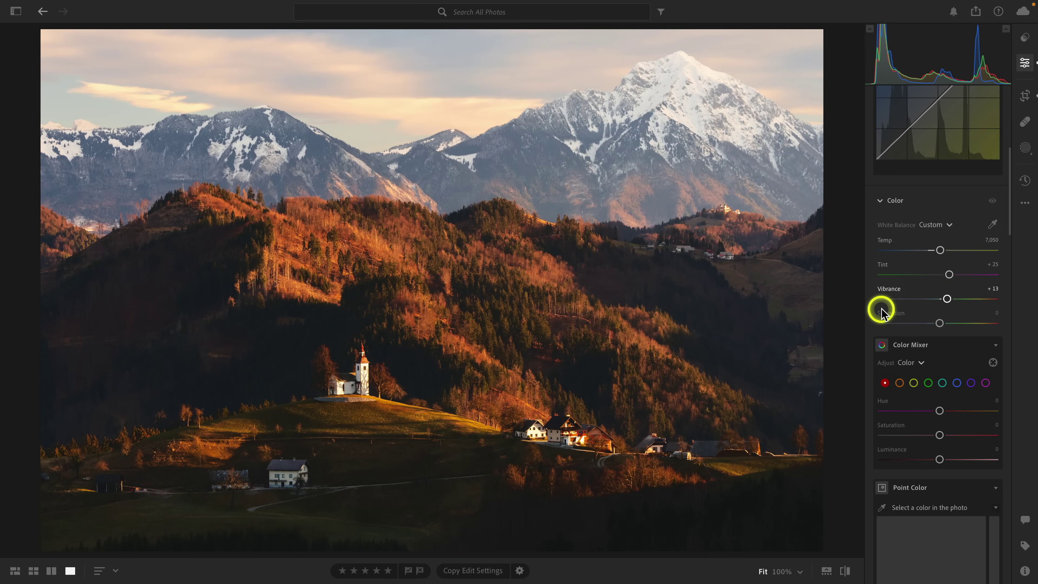
pyautogui.scroll(-10, 911, 345)
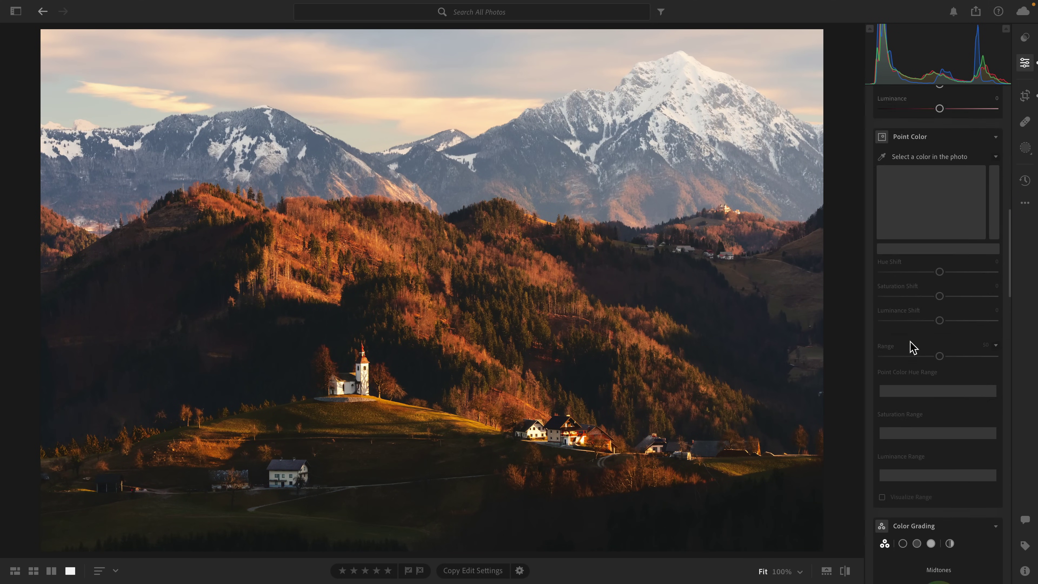
pyautogui.scroll(-12, 913, 348)
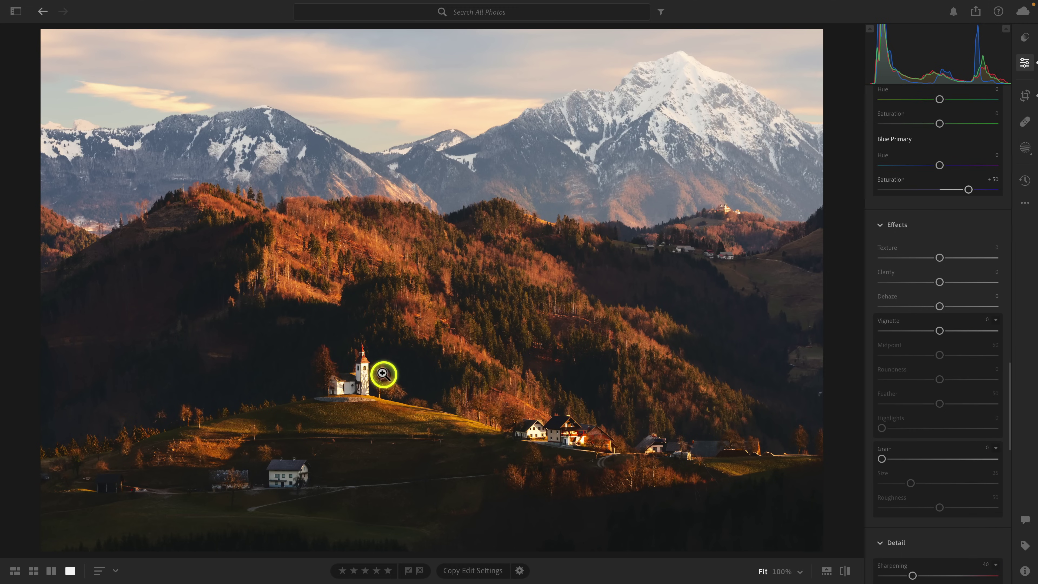
# Inspect the church at 200% and 100%, set Texture +23 and Clarity +11, then return to Fit
pyautogui.moveTo(385, 371); pyautogui.dragTo(317, 370)
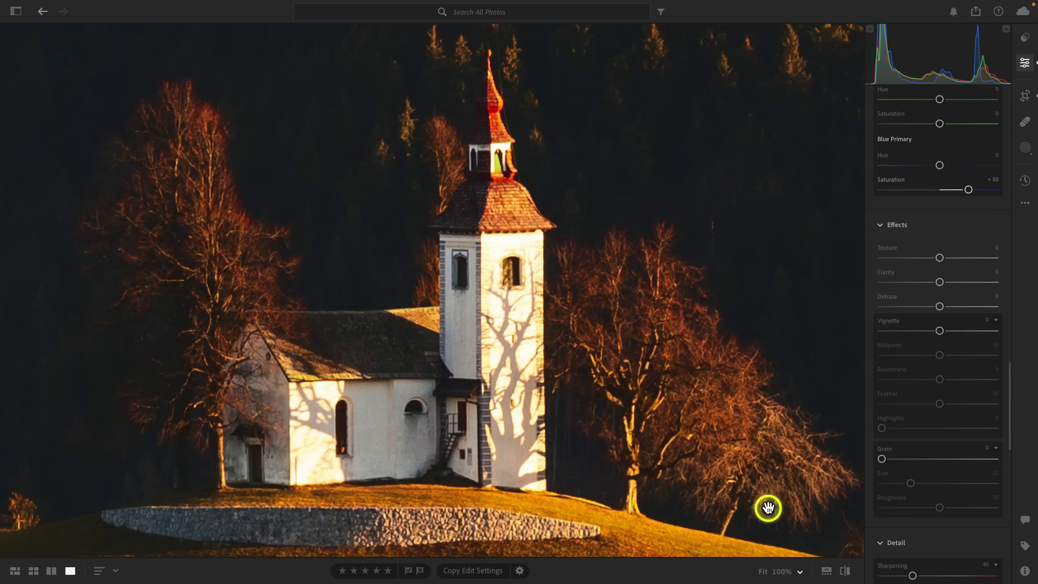
pyautogui.click(800, 572)
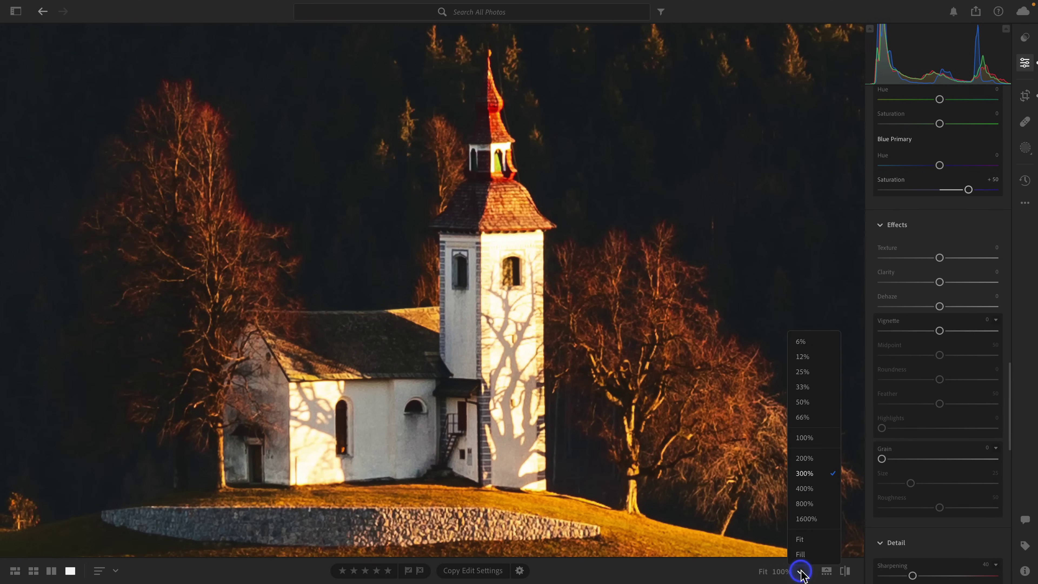
pyautogui.click(807, 457)
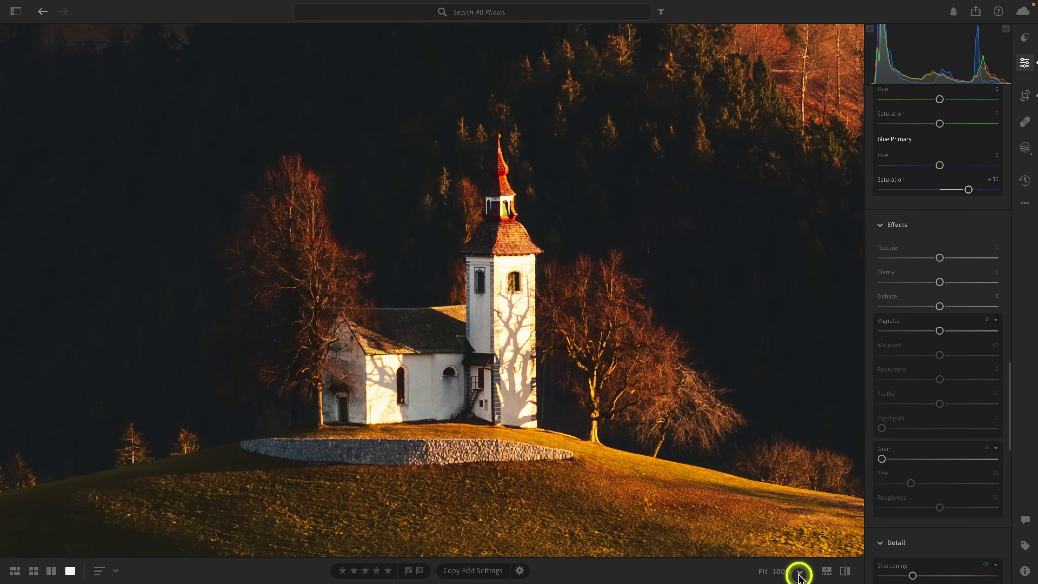
pyautogui.click(782, 571)
pyautogui.moveTo(765, 231); pyautogui.dragTo(621, 313)
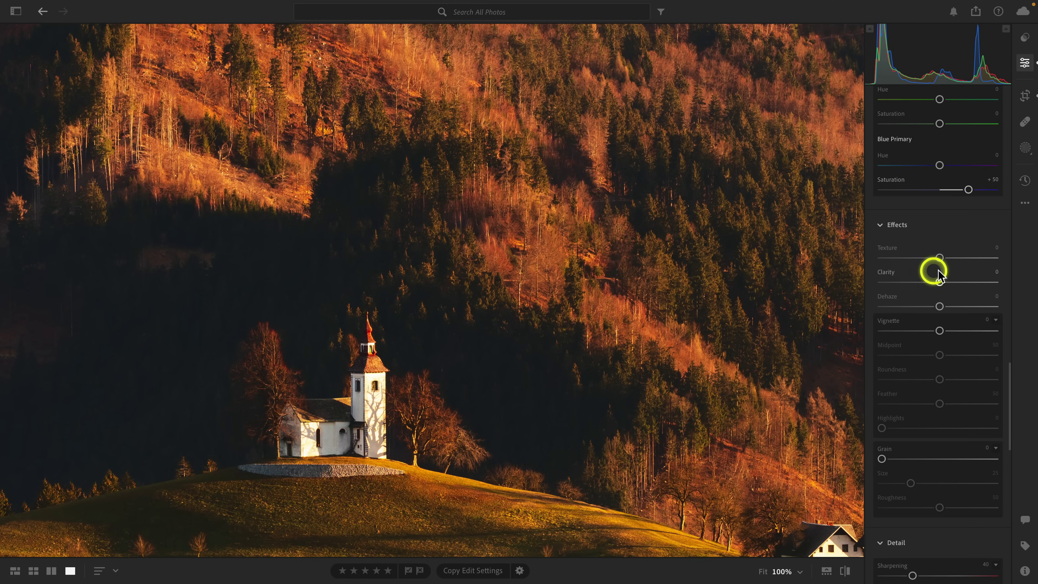
pyautogui.moveTo(940, 257); pyautogui.dragTo(953, 262)
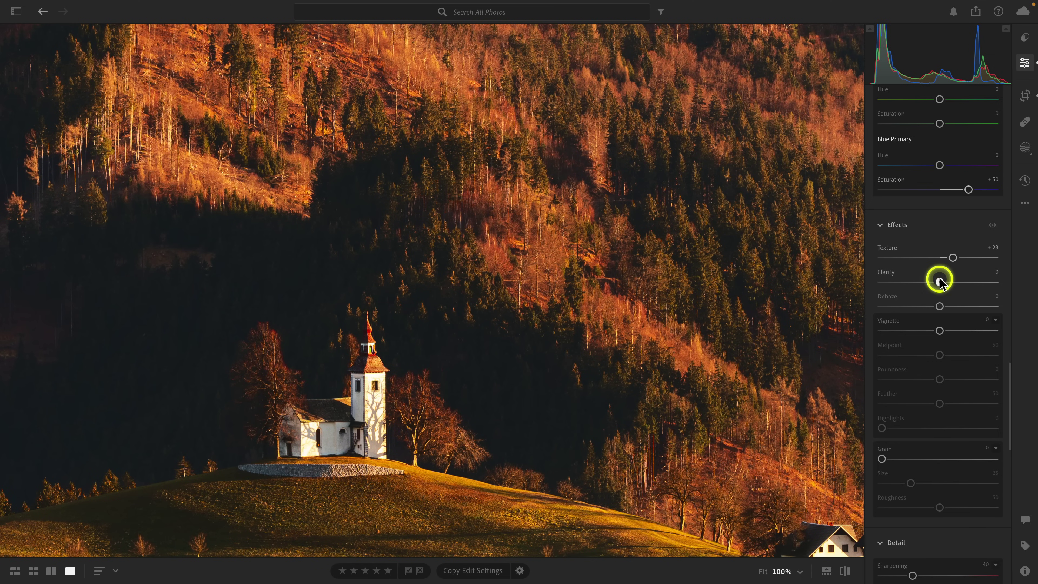
pyautogui.moveTo(939, 282); pyautogui.dragTo(946, 281)
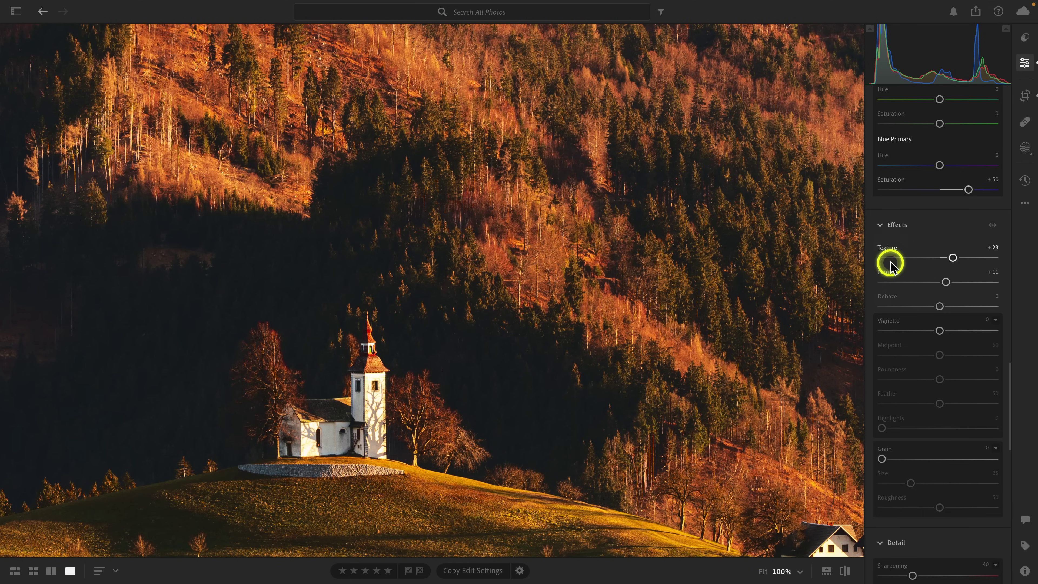
pyautogui.click(634, 285)
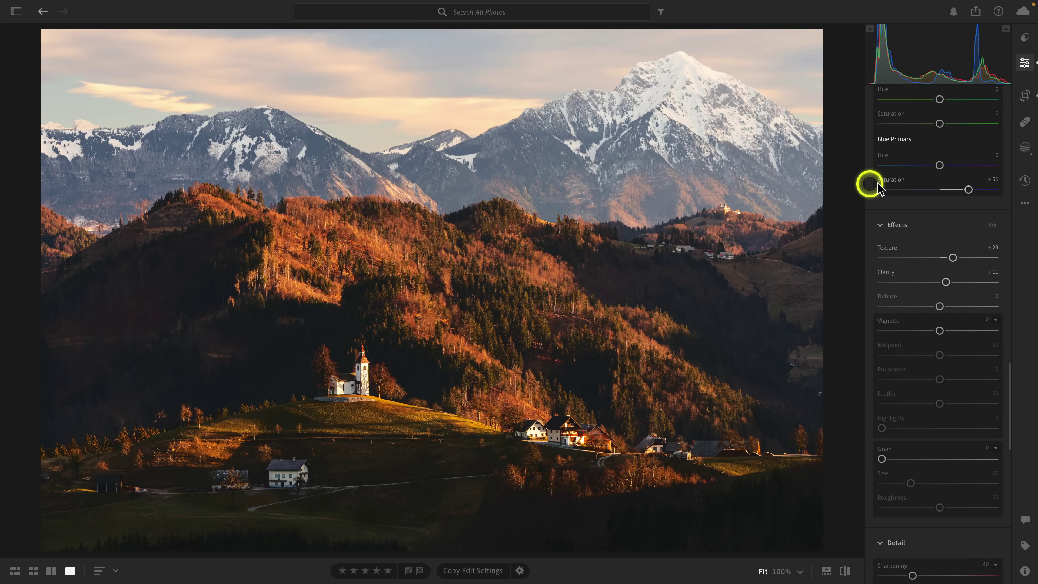
# Create a new mask from a Sky selection
pyautogui.click(1025, 149)
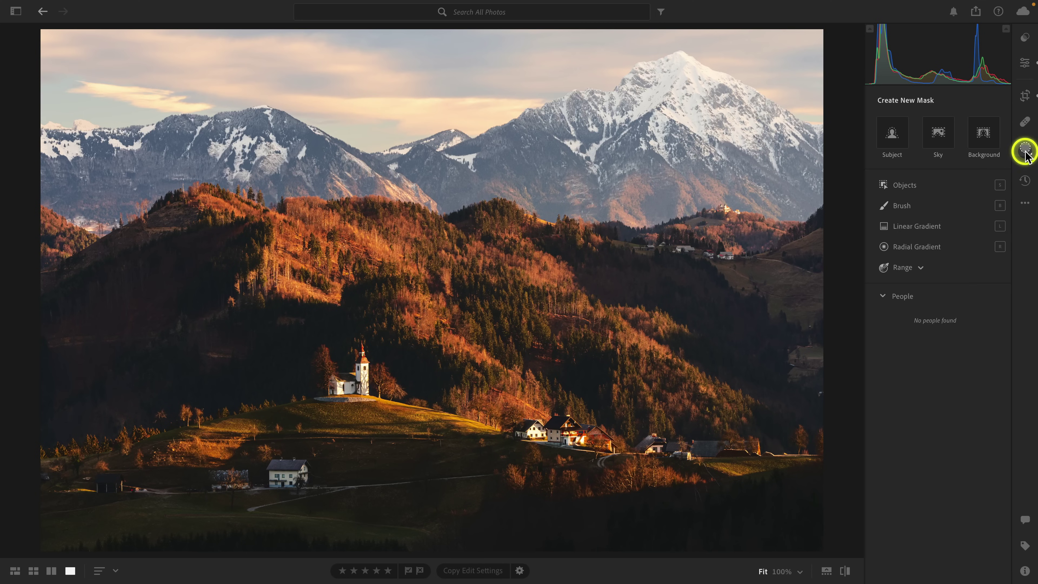
pyautogui.click(940, 138)
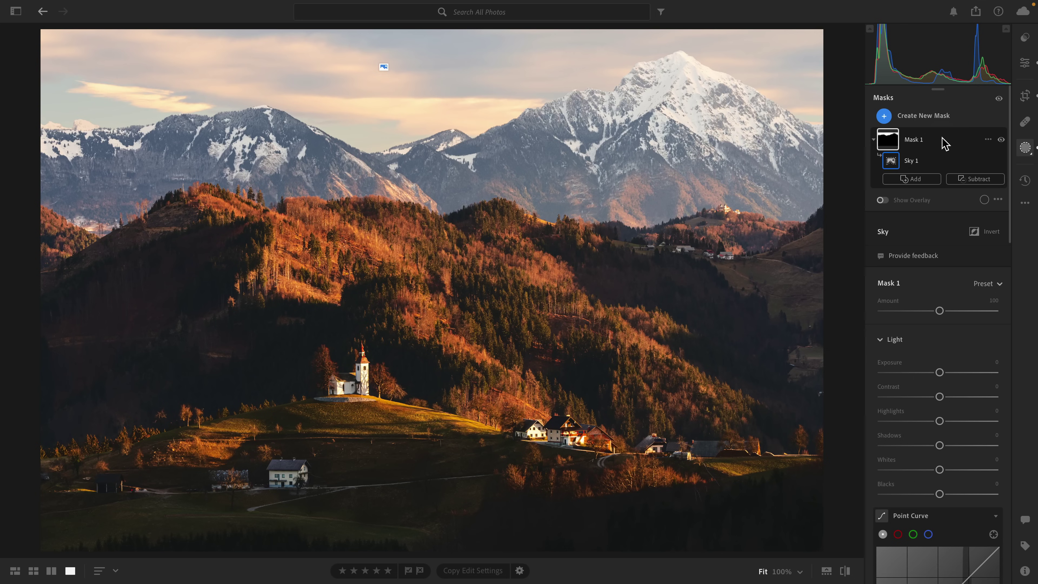
pyautogui.moveTo(915, 155)
pyautogui.mouseDown()
pyautogui.moveTo(892, 162)
pyautogui.moveTo(908, 152)
pyautogui.mouseUp()
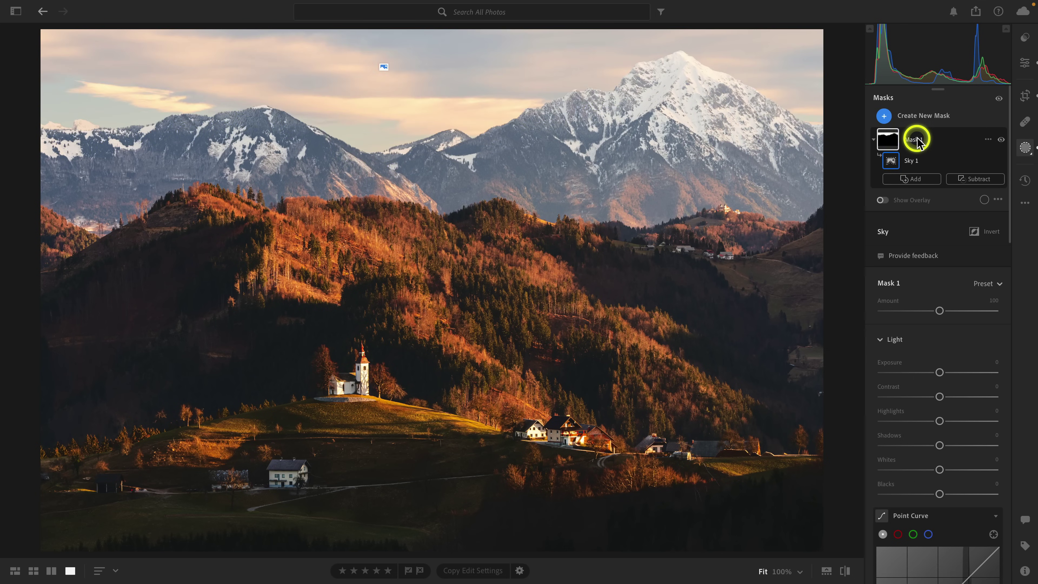
pyautogui.moveTo(879, 139)
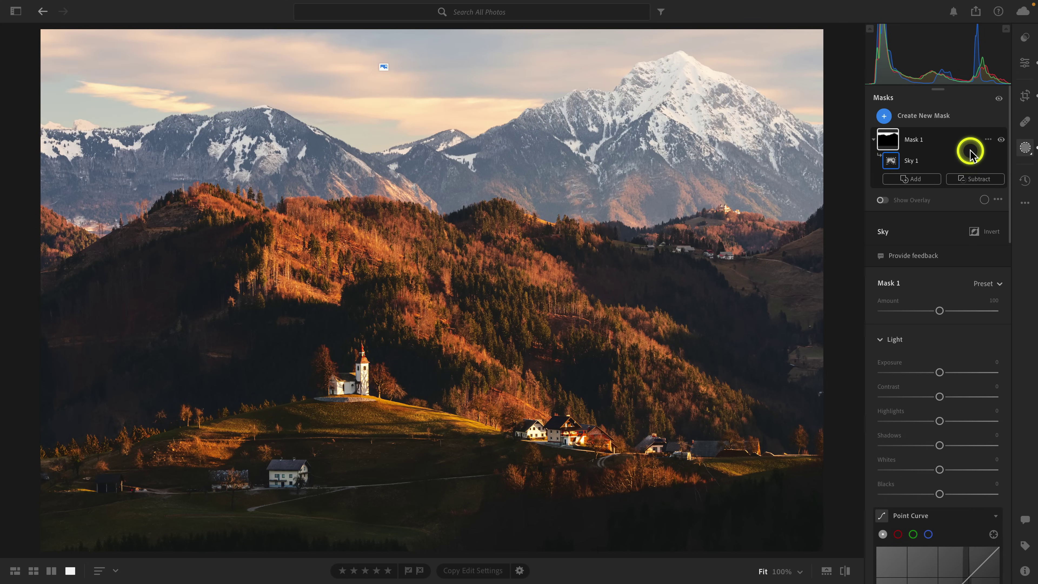
# Subtract a second Sky selection and invert it through the Sky 2 options menu
pyautogui.click(978, 180)
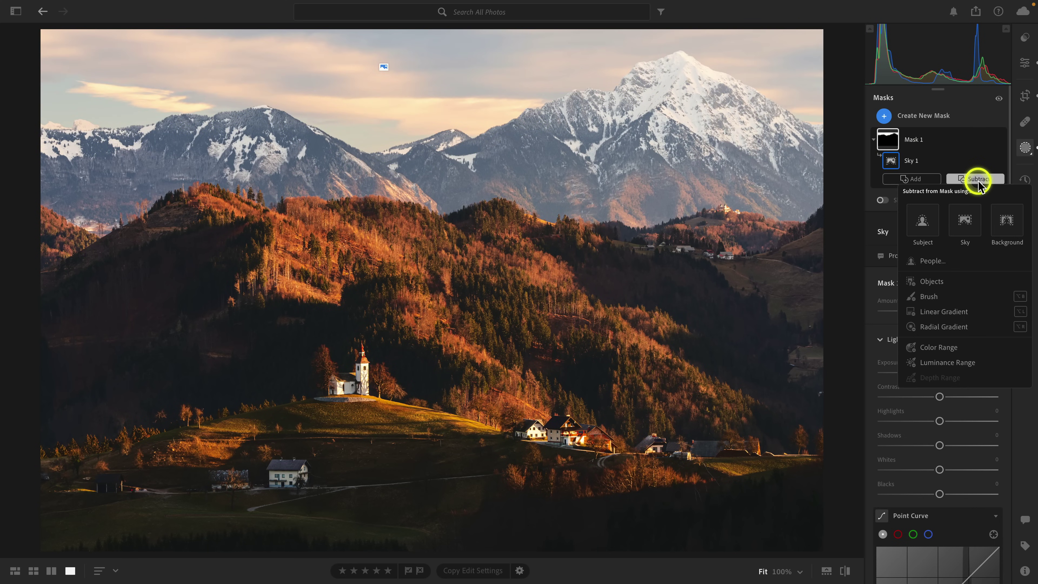
pyautogui.click(965, 221)
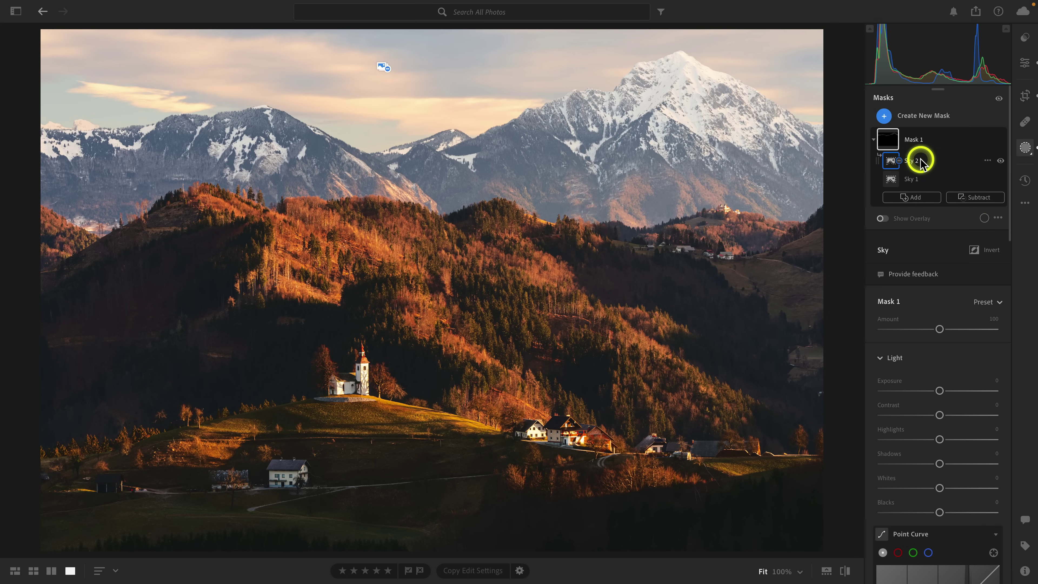
pyautogui.click(986, 162)
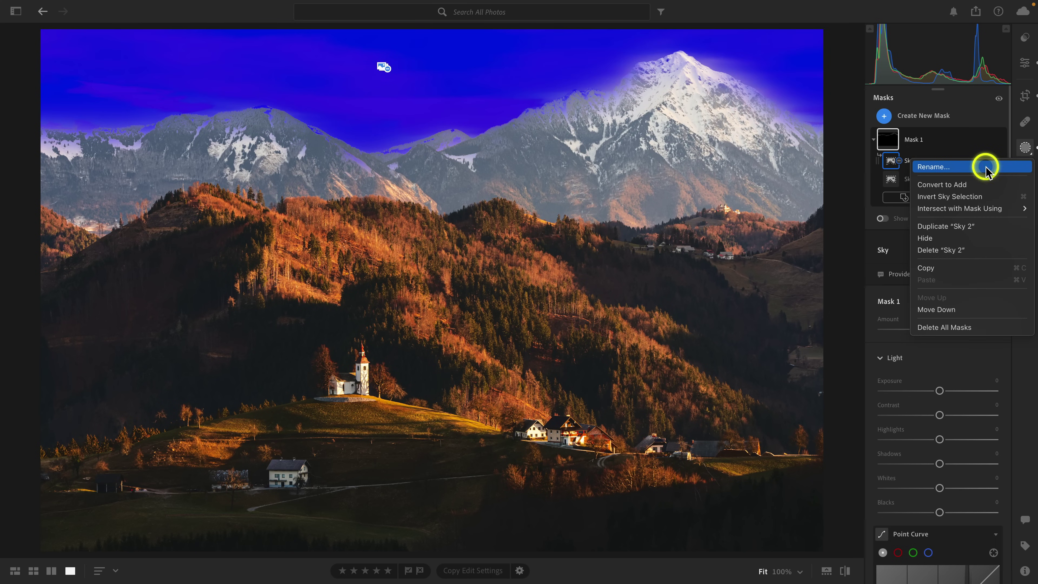
pyautogui.click(980, 197)
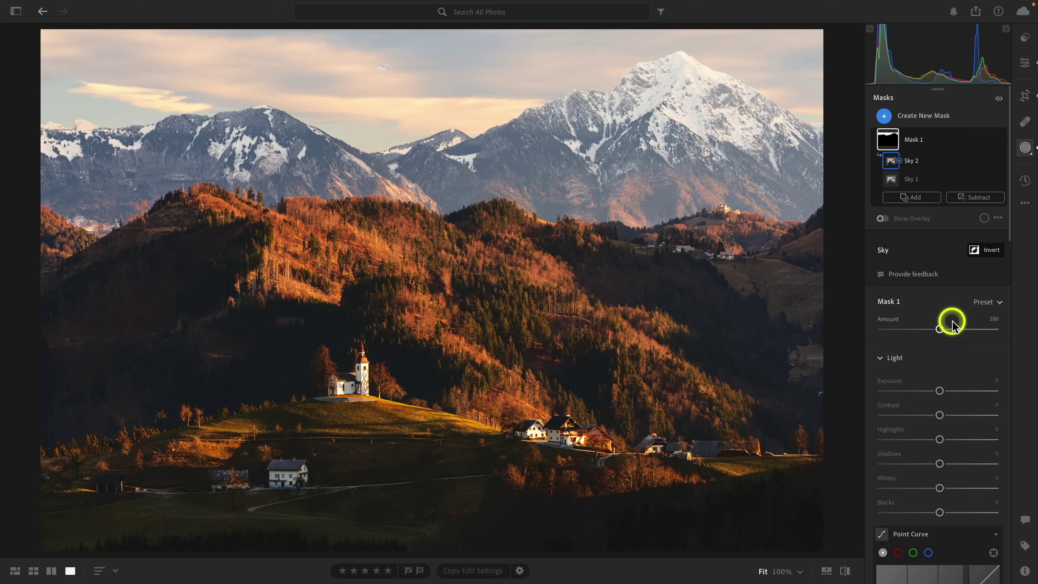
# Set the mask's Dehaze to +18, then go back to the main Edit adjustments
pyautogui.scroll(-15, 953, 323)
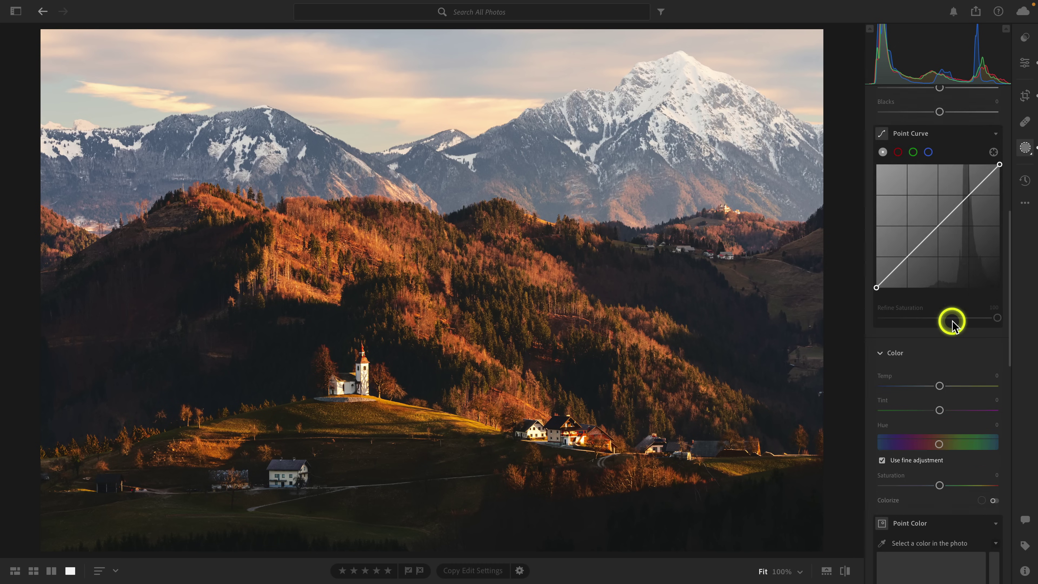
pyautogui.scroll(-10, 952, 324)
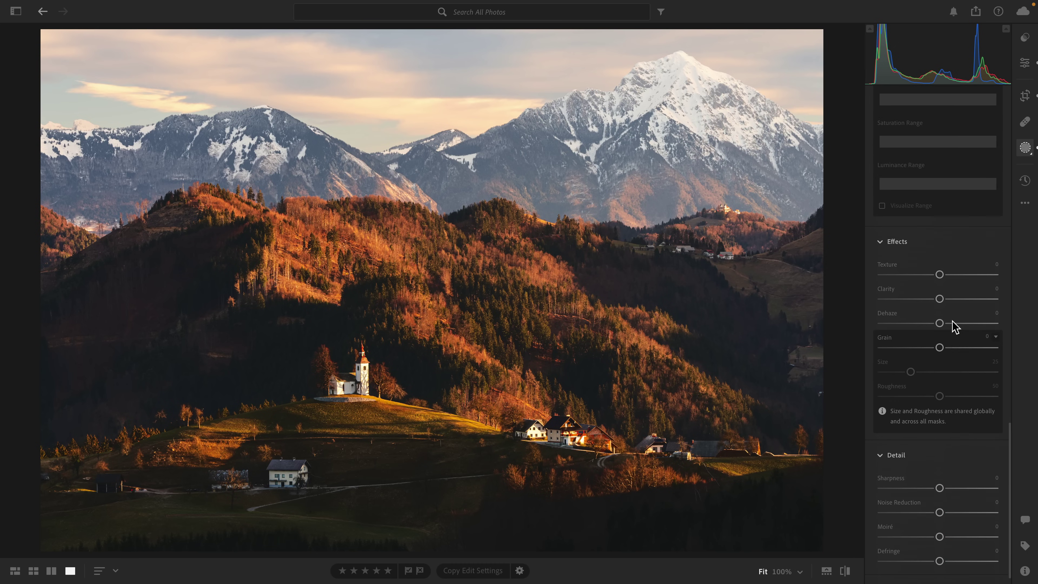
pyautogui.moveTo(936, 305)
pyautogui.mouseDown()
pyautogui.moveTo(980, 307)
pyautogui.moveTo(954, 311)
pyautogui.mouseUp()
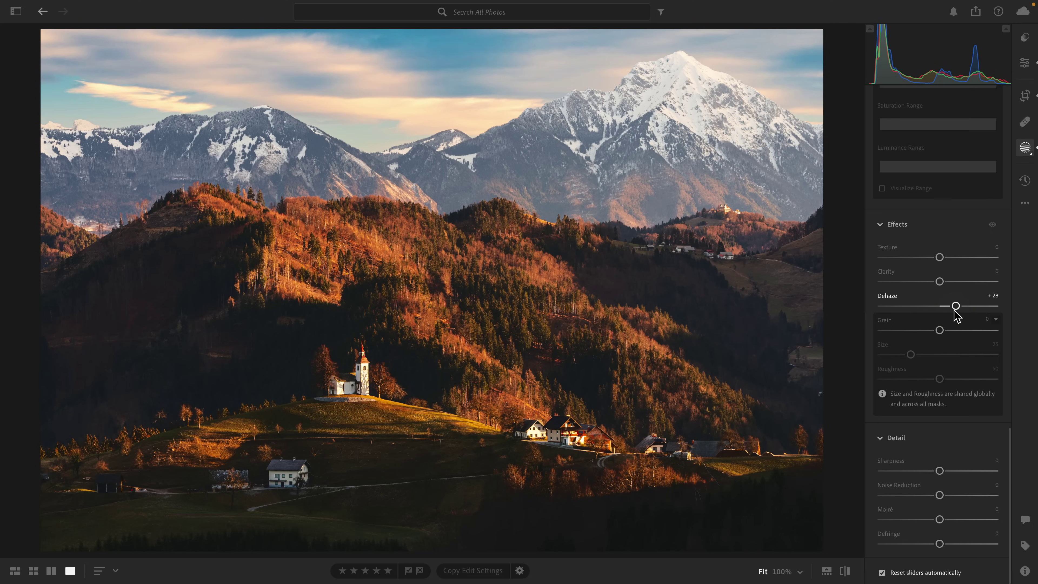
pyautogui.click(955, 310)
pyautogui.moveTo(955, 310); pyautogui.dragTo(950, 306)
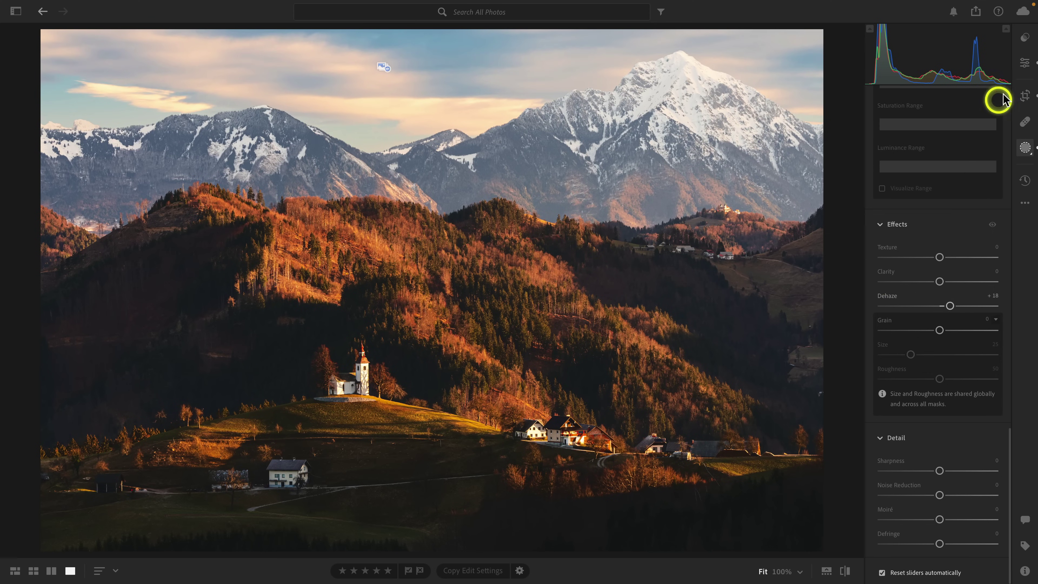
pyautogui.click(1025, 63)
# Compare before/after with the backslash key, then send the photo to Photoshop as MAT07822-Edit.tif
pyautogui.click(841, 120)
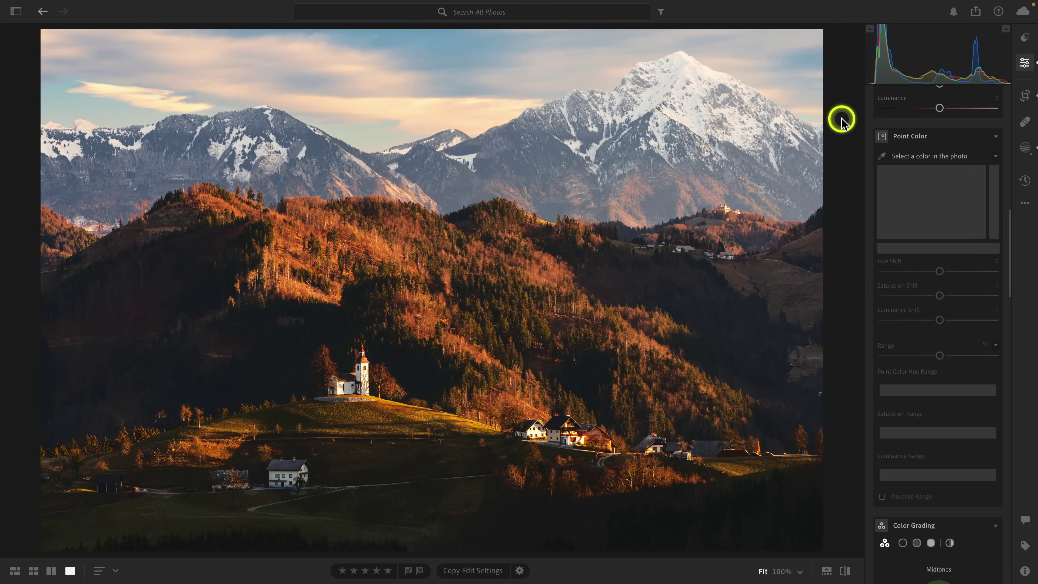
pyautogui.press('\\')
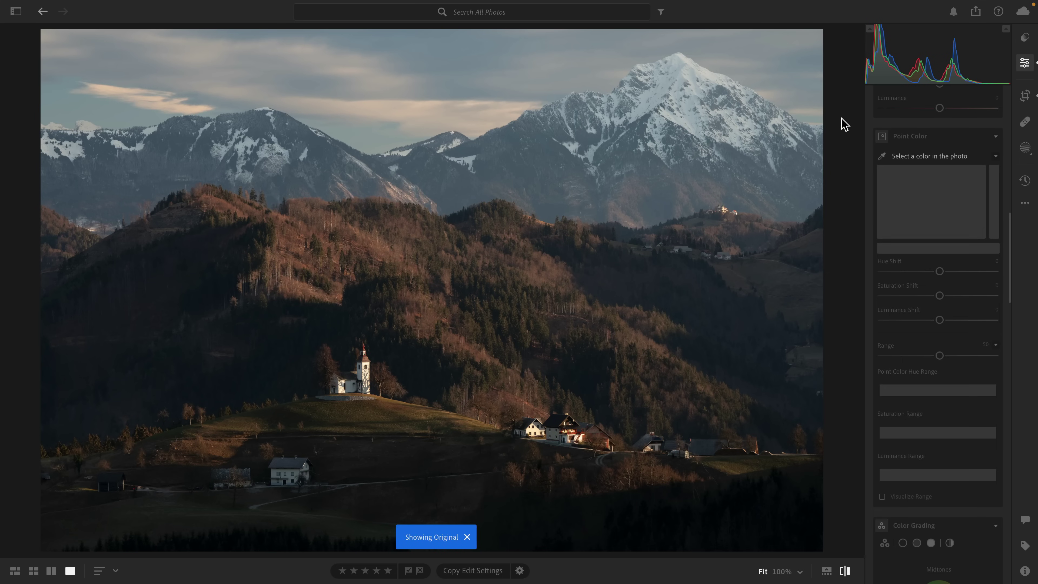
pyautogui.press('\\')
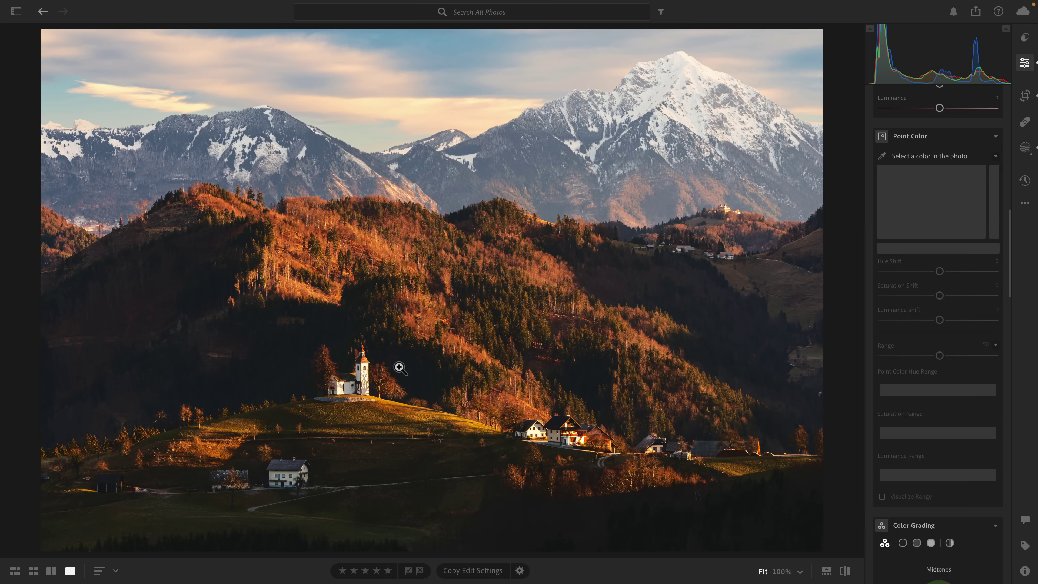
pyautogui.rightClick(473, 297)
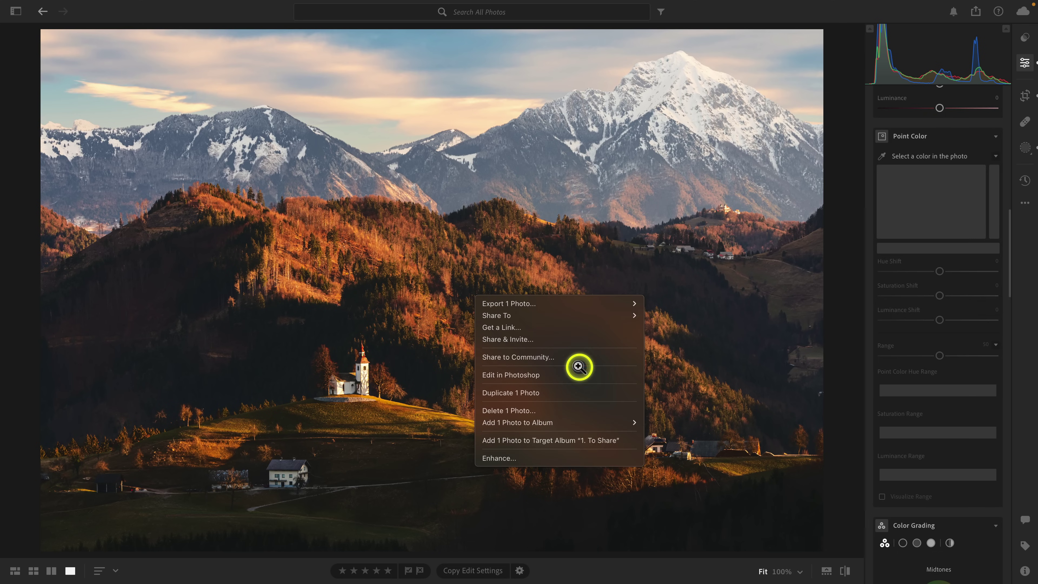
pyautogui.click(576, 376)
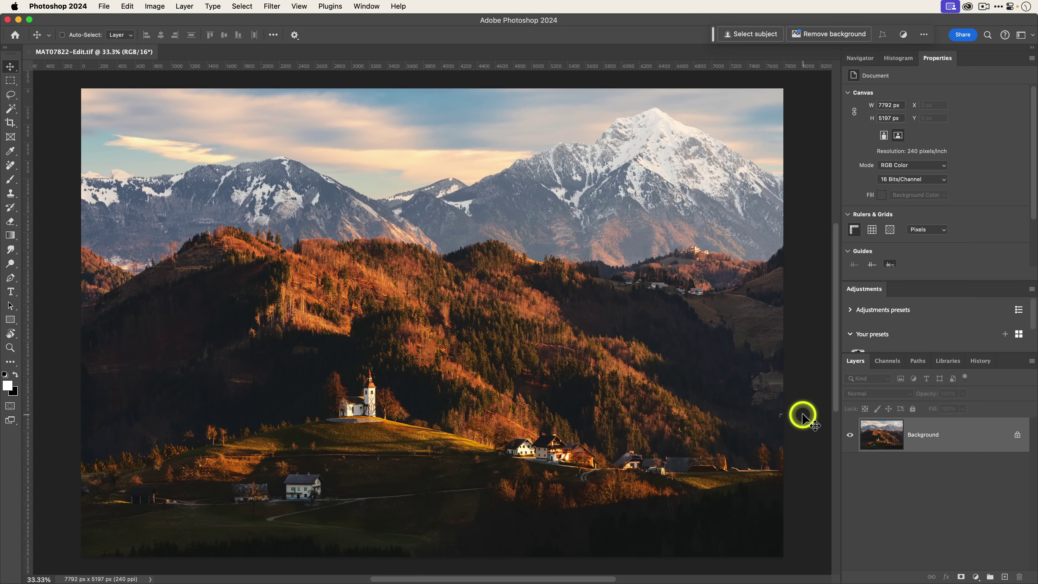
# Duplicate the Background layer, convert the copy to a smart object, and name it 'Tilt Shift Blur'
pyautogui.click(969, 436)
pyautogui.moveTo(969, 437); pyautogui.dragTo(1005, 576)
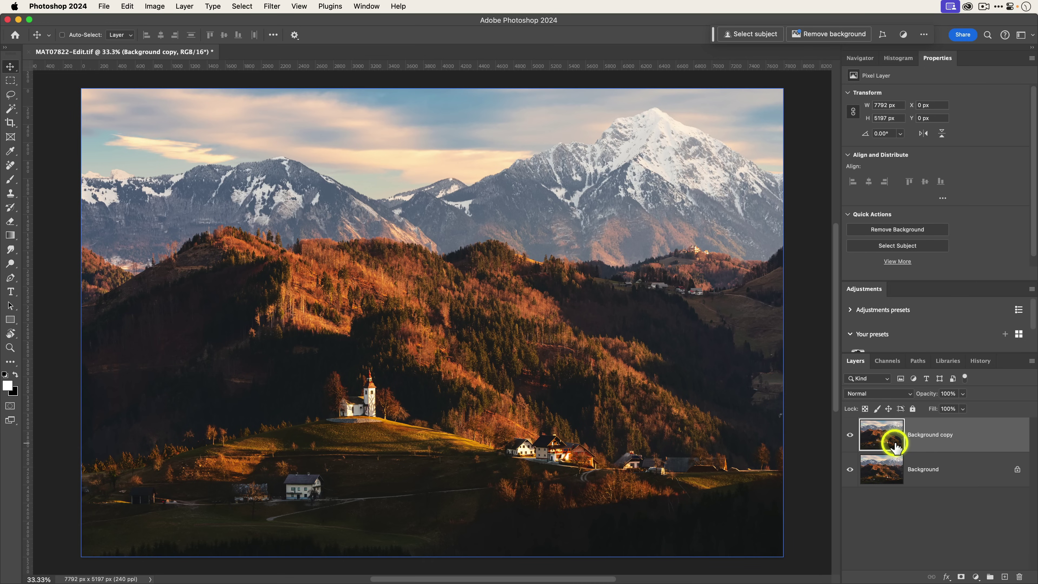
pyautogui.rightClick(992, 445)
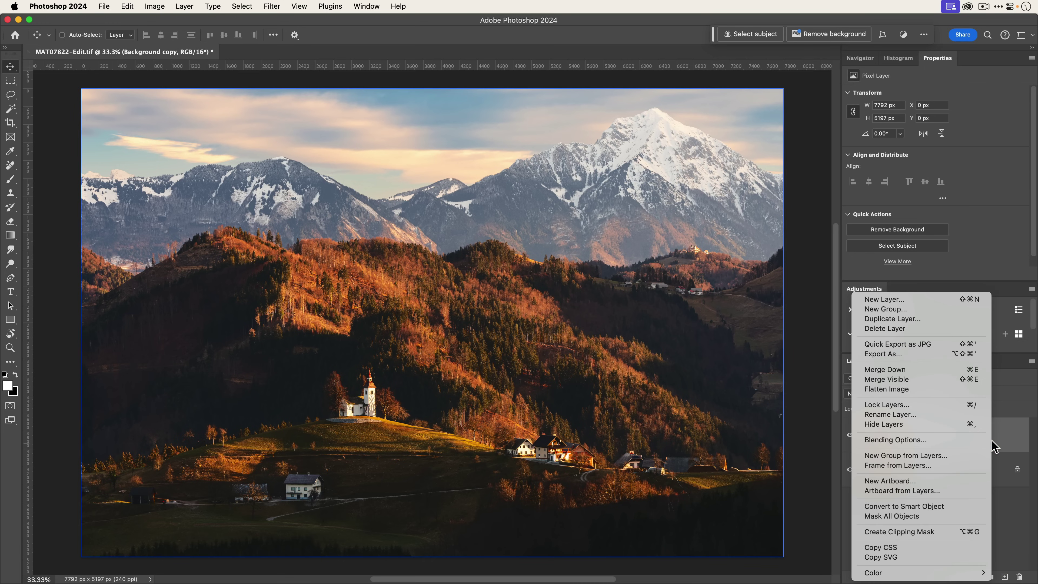
pyautogui.click(962, 506)
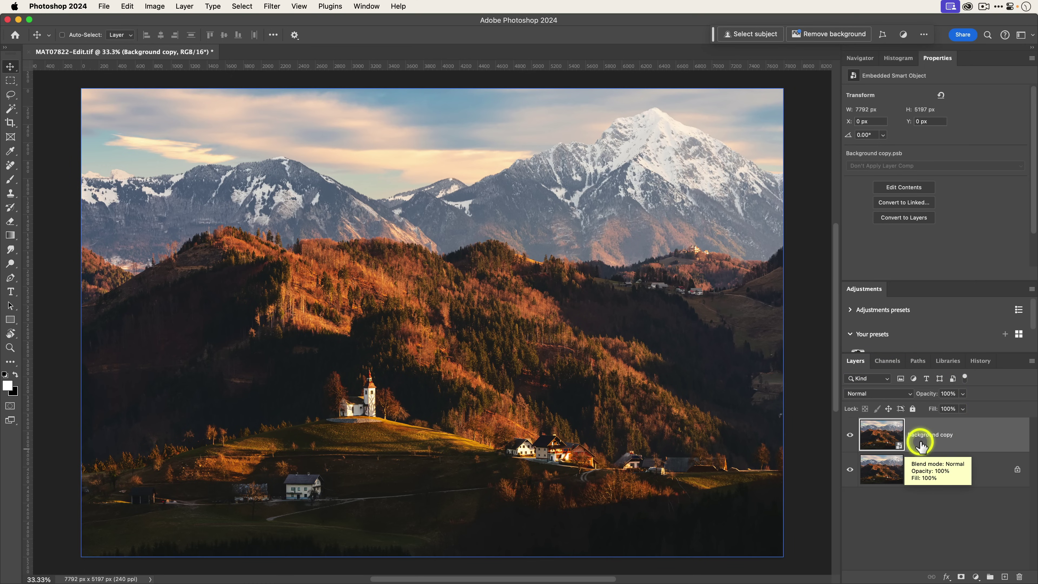
pyautogui.doubleClick(930, 437)
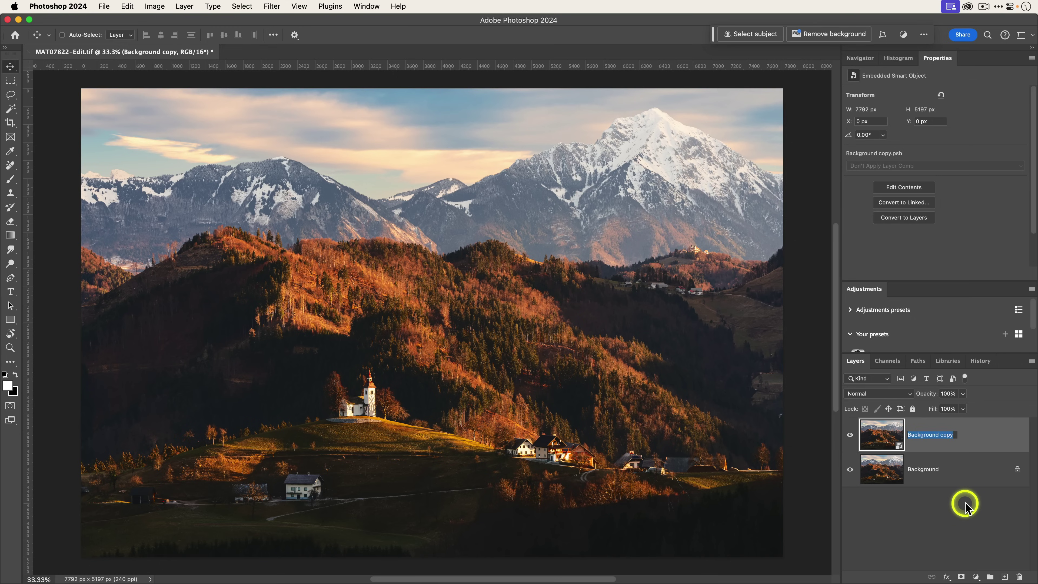
pyautogui.write('Tilt Shift Blur')
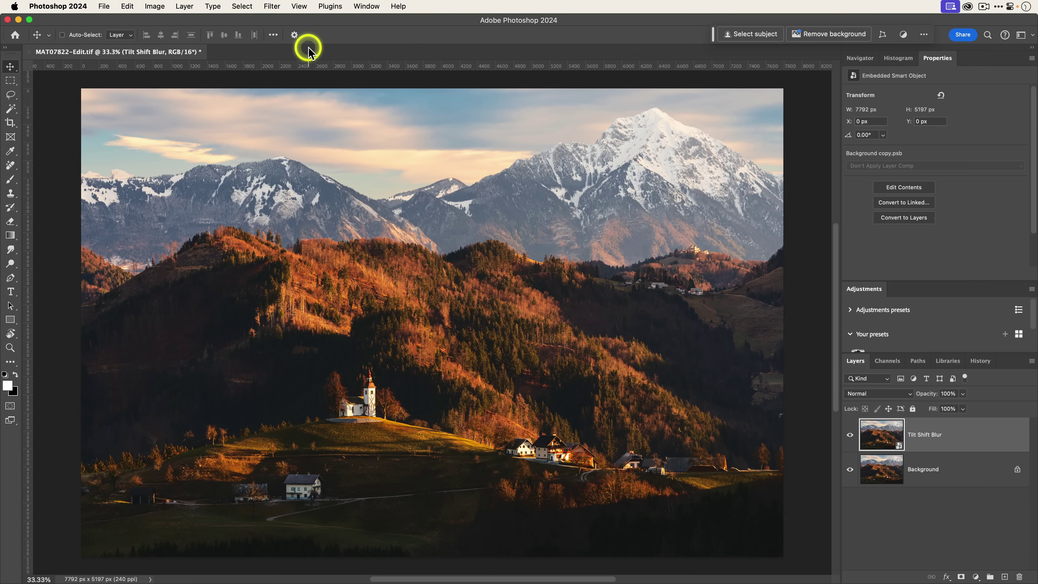
# Start Filter > Blur Gallery > Tilt-Shift, previewing the default 15 px blur
pyautogui.click(271, 5)
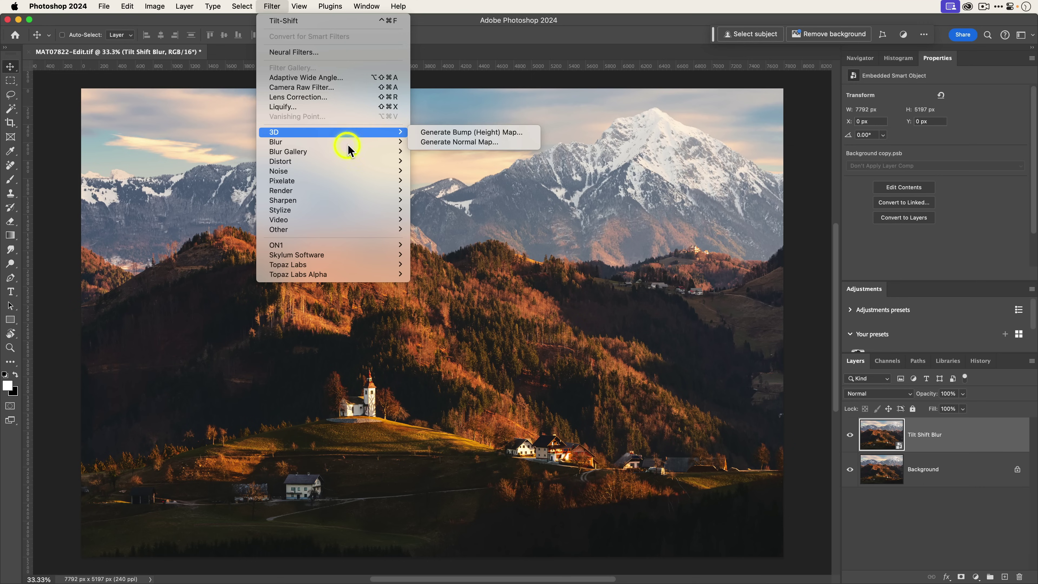
pyautogui.moveTo(353, 153)
pyautogui.click(466, 173)
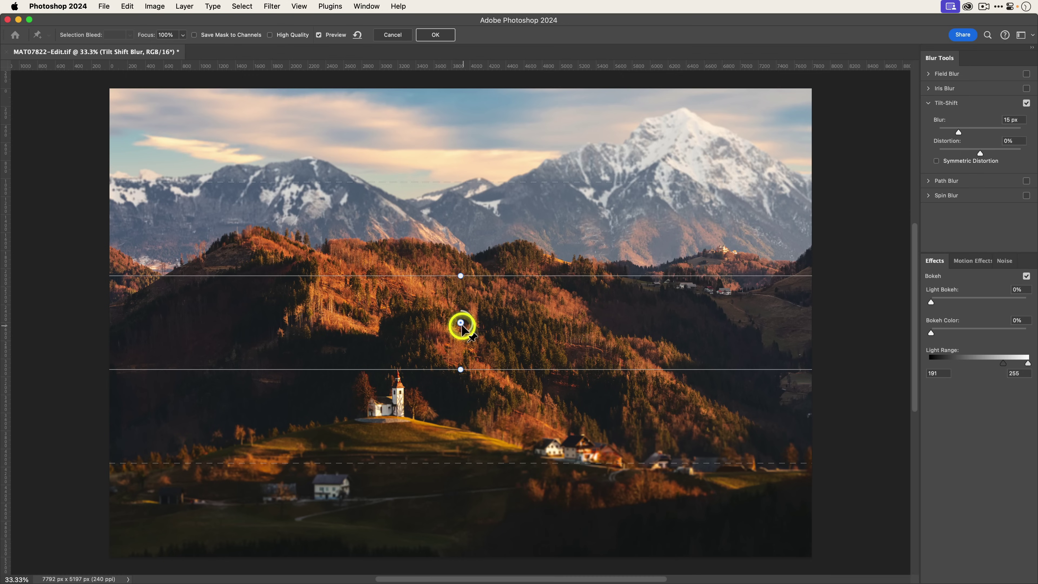
# Drag the tilt-shift centre pin down onto the hilltop church
pyautogui.moveTo(460, 323); pyautogui.dragTo(399, 390)
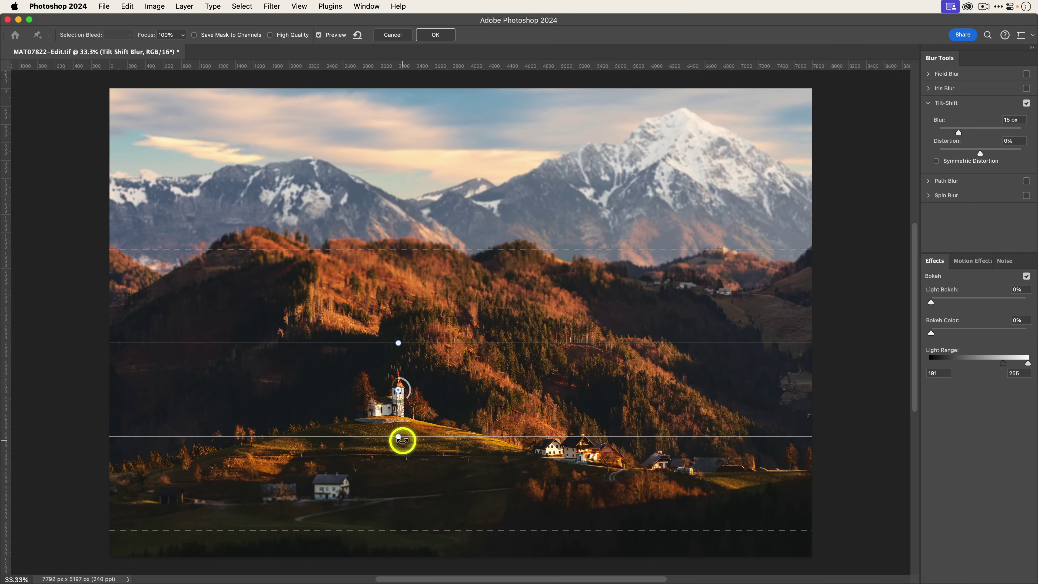
# Rotate the focus band to about -14°, nudge it lower, and narrow the lower fade zone
pyautogui.moveTo(403, 441); pyautogui.dragTo(384, 441)
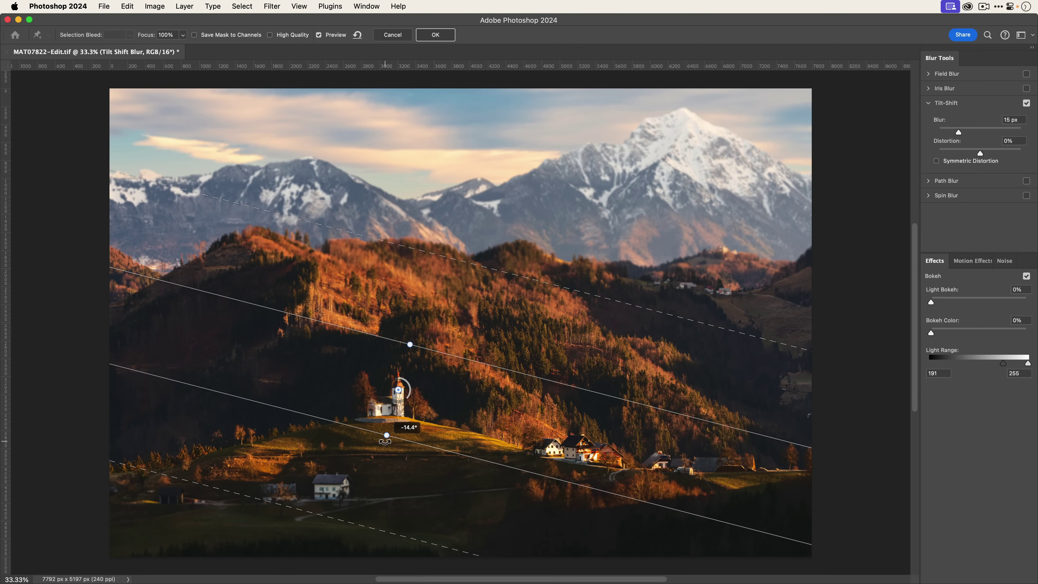
pyautogui.moveTo(385, 441); pyautogui.dragTo(385, 441)
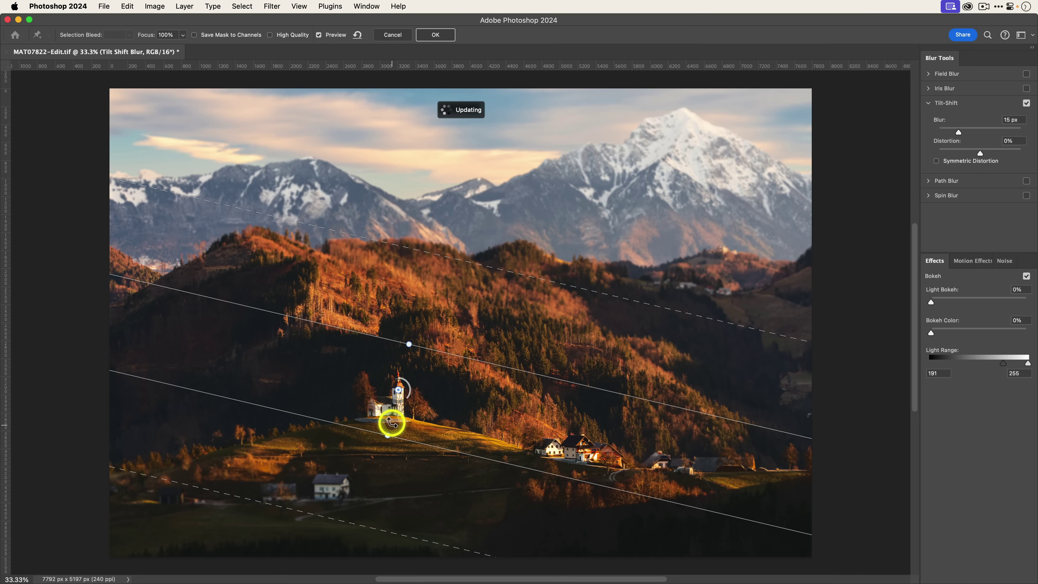
pyautogui.moveTo(398, 390); pyautogui.dragTo(397, 397)
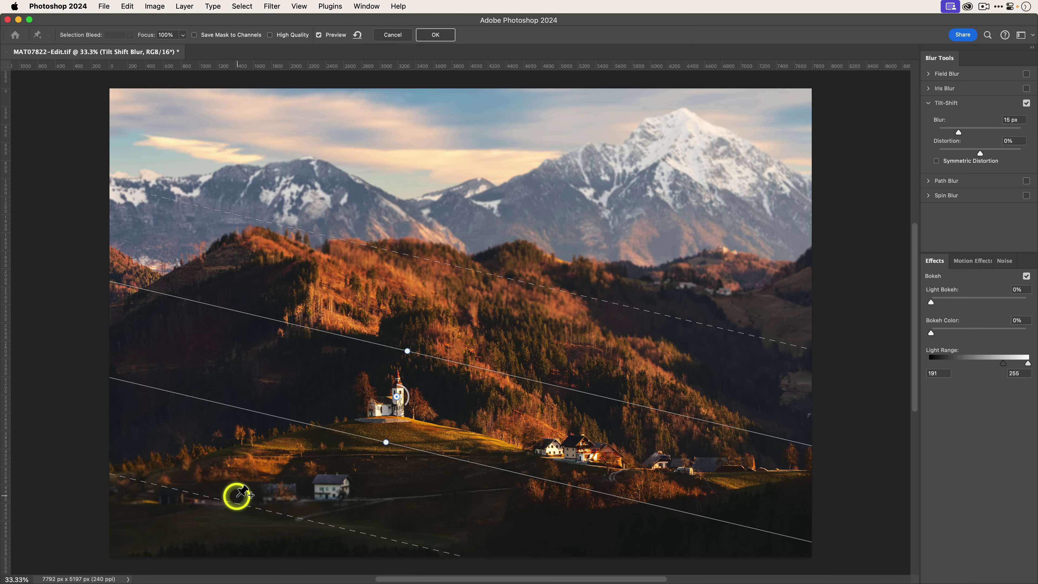
pyautogui.moveTo(236, 500); pyautogui.dragTo(240, 488)
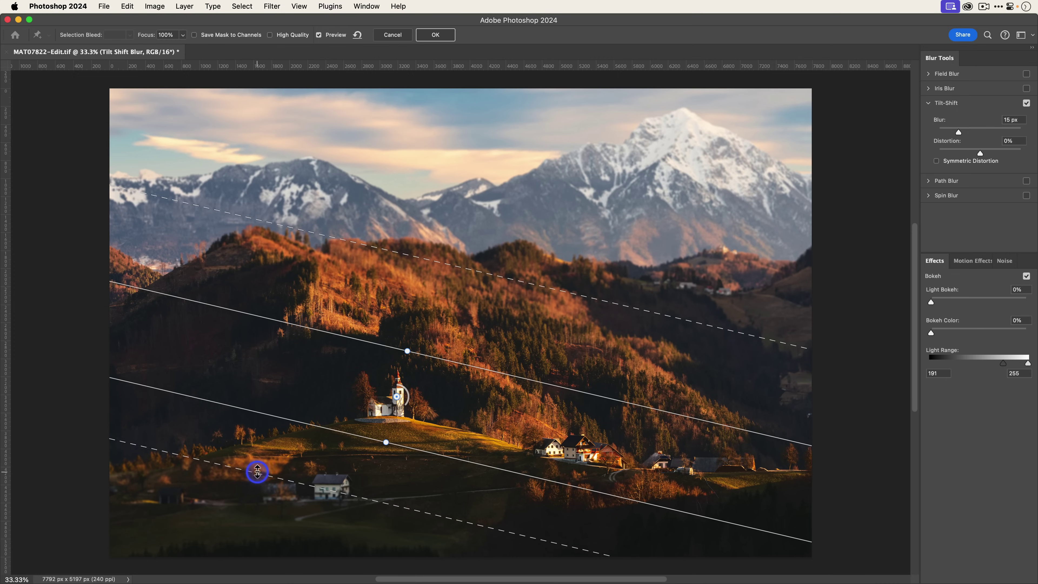
pyautogui.moveTo(284, 452); pyautogui.dragTo(336, 459)
# Raise the upper fade edge slightly and increase the tilt-shift blur to 32 px
pyautogui.moveTo(516, 332); pyautogui.dragTo(517, 328)
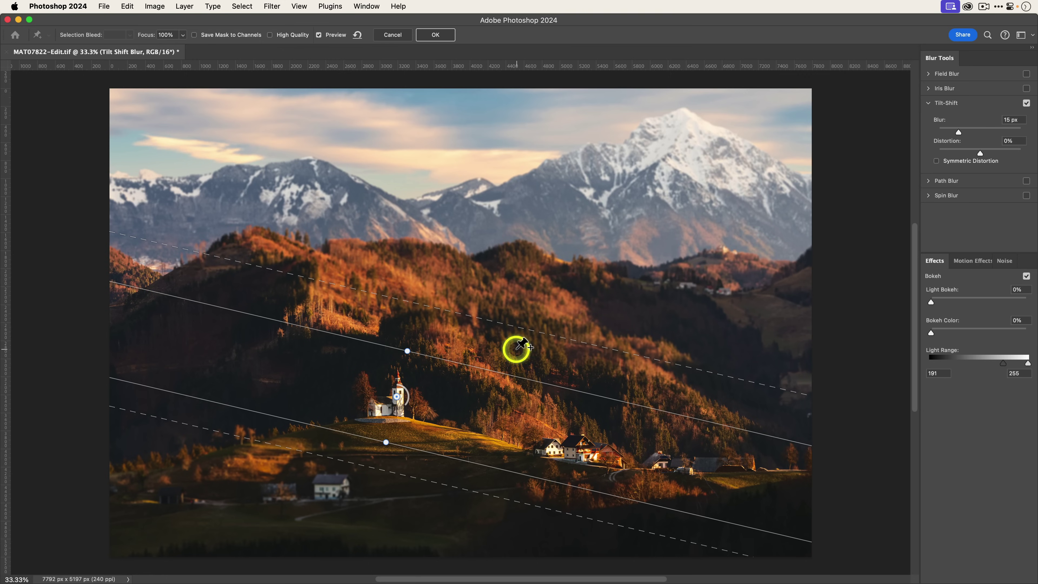
pyautogui.moveTo(505, 323); pyautogui.dragTo(505, 323)
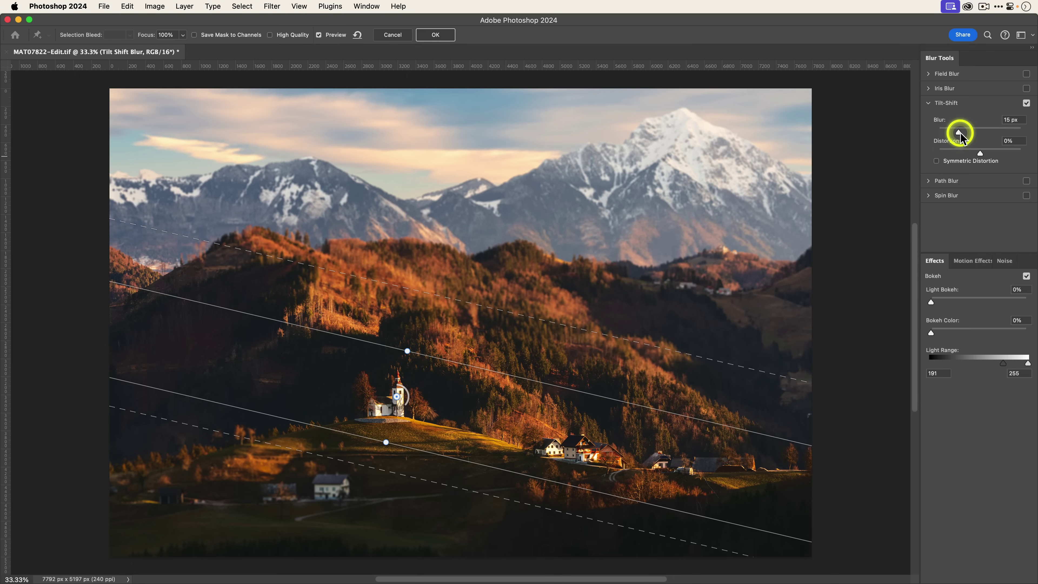
pyautogui.moveTo(959, 132); pyautogui.dragTo(971, 135)
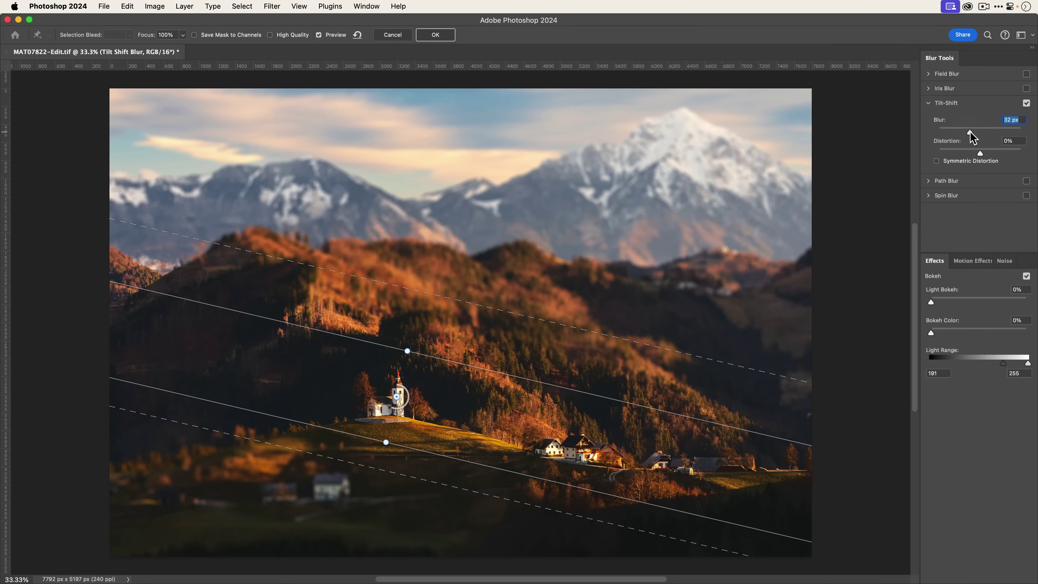
pyautogui.click(971, 132)
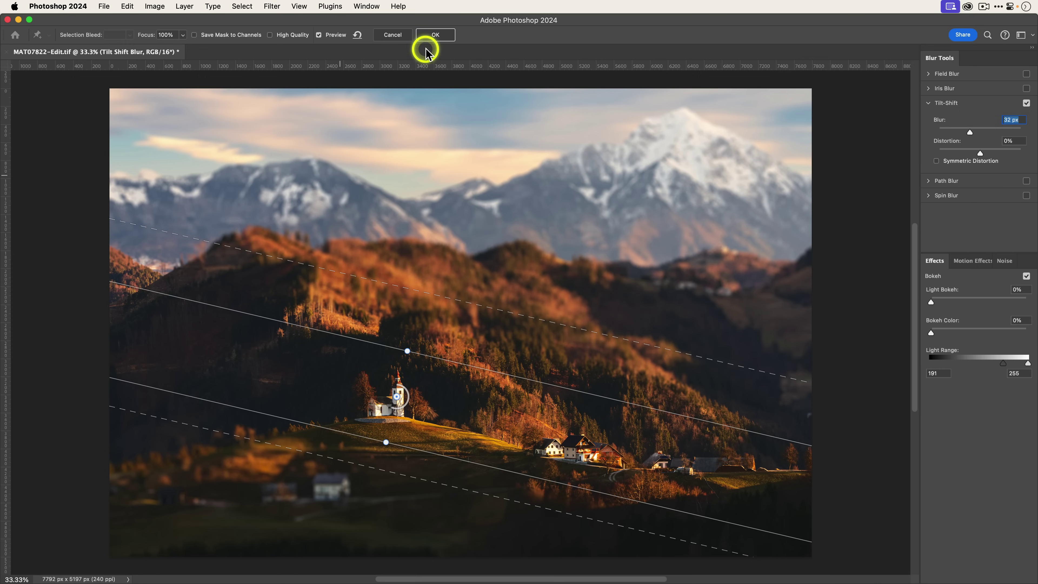
# Commit the 32 px tilt-shift blur, then hide and reshow the layer to compare before and after
pyautogui.click(429, 41)
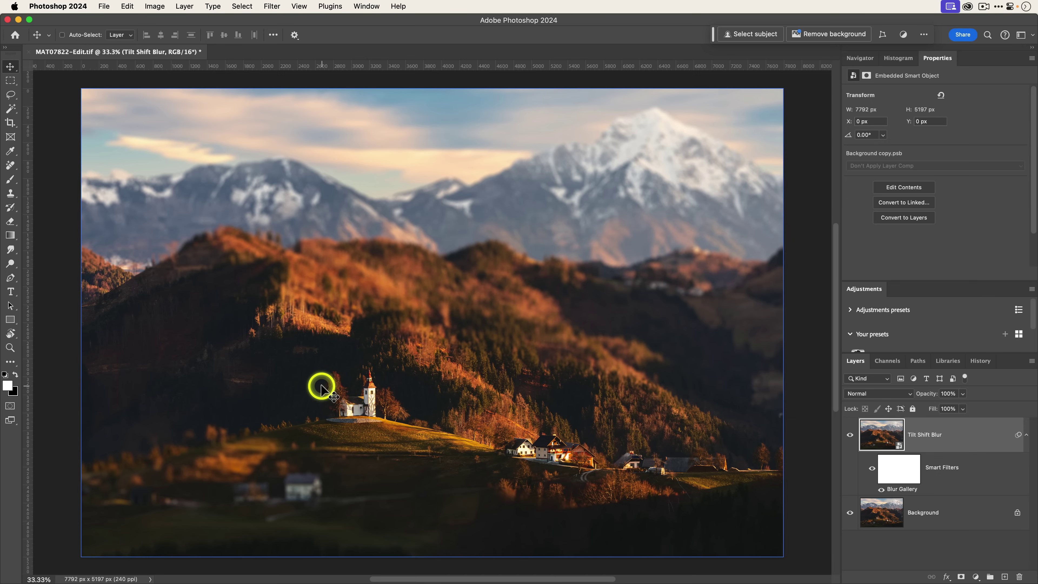
pyautogui.click(850, 435)
pyautogui.click(850, 436)
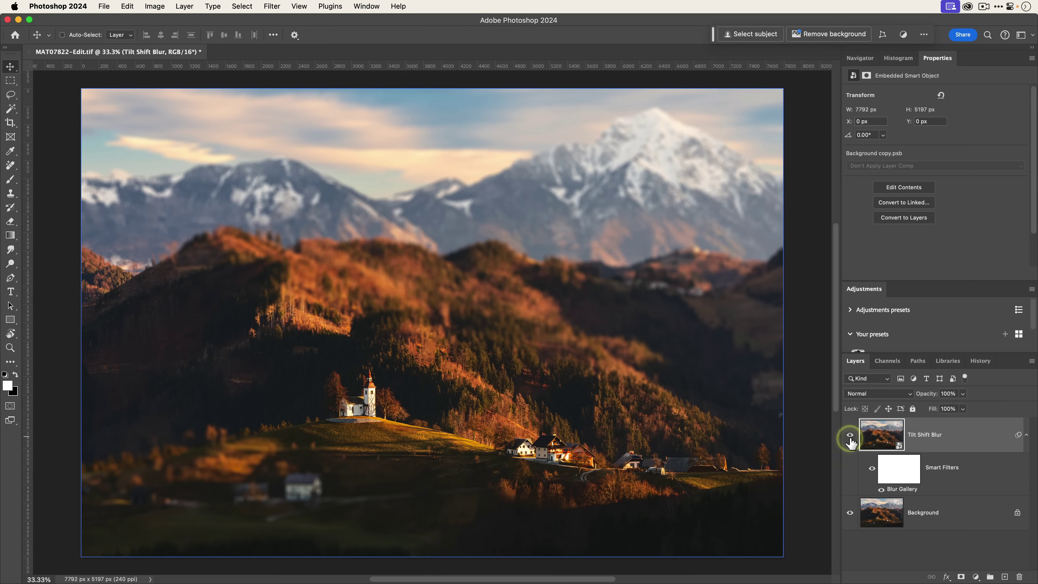
pyautogui.click(477, 375)
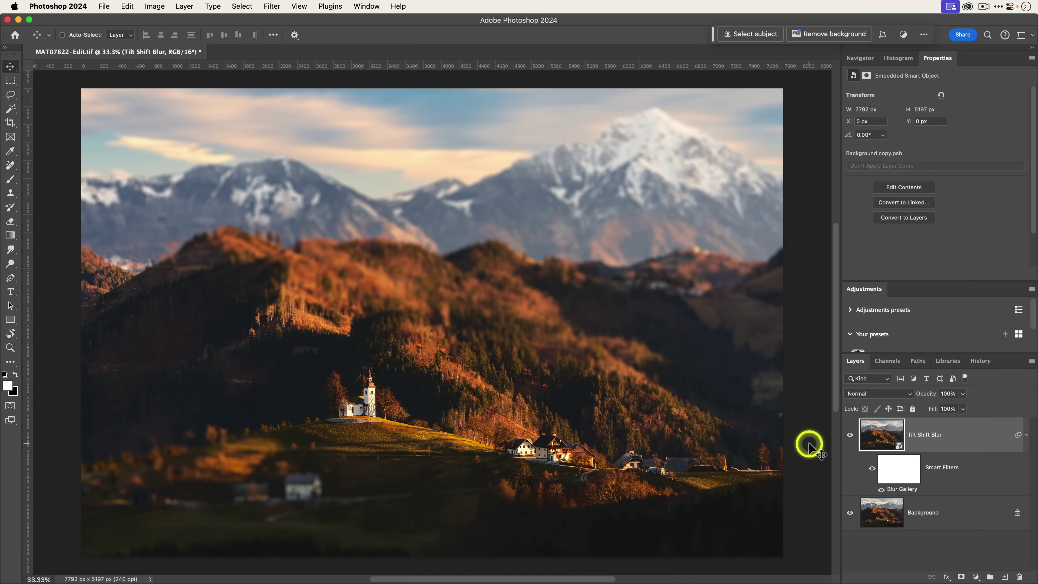
# Reopen the Blur Gallery smart filter and lower the blur to 20 px
pyautogui.doubleClick(900, 494)
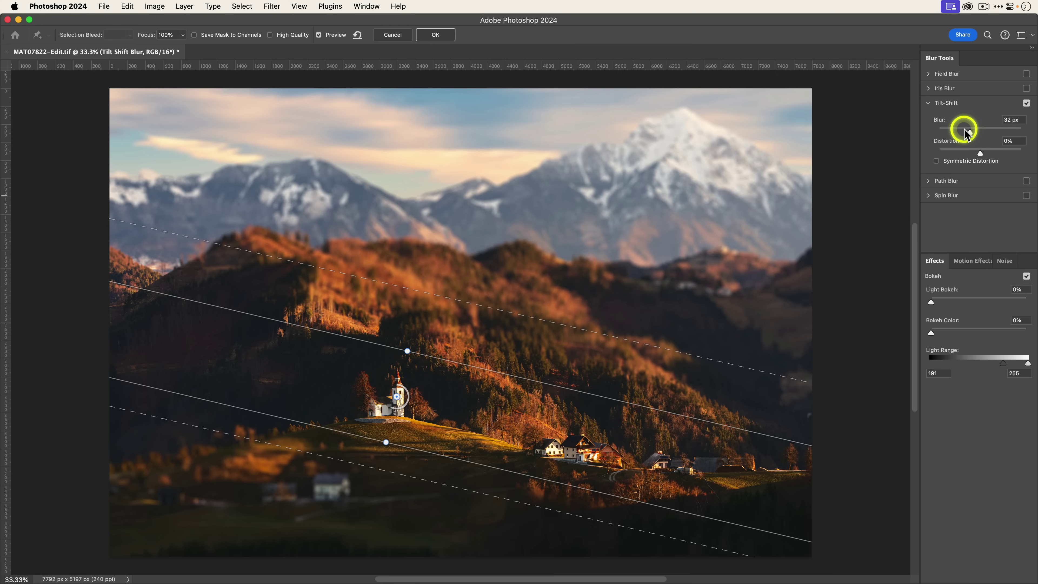
pyautogui.click(971, 132)
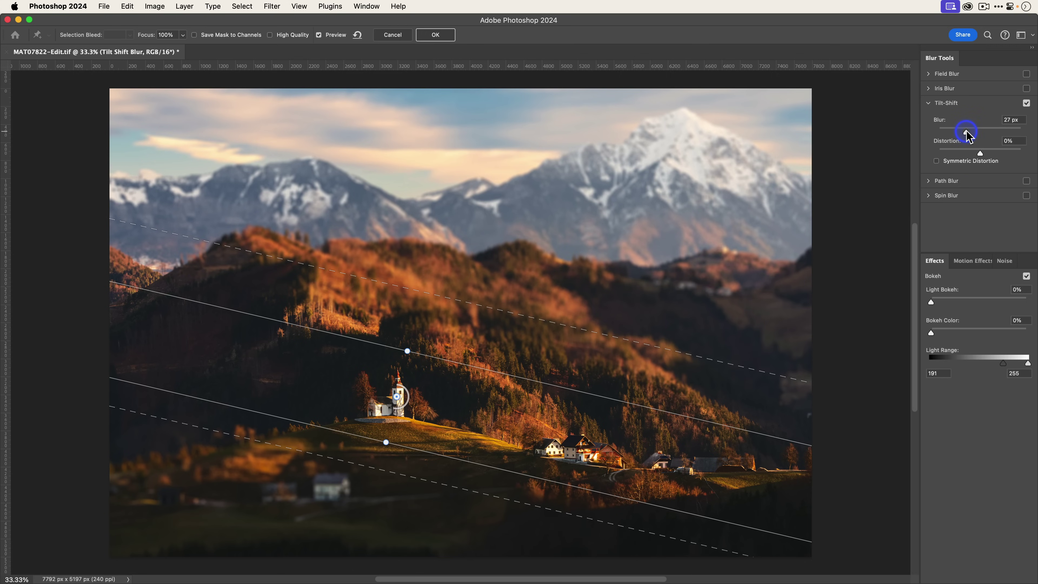
pyautogui.moveTo(963, 133); pyautogui.dragTo(962, 133)
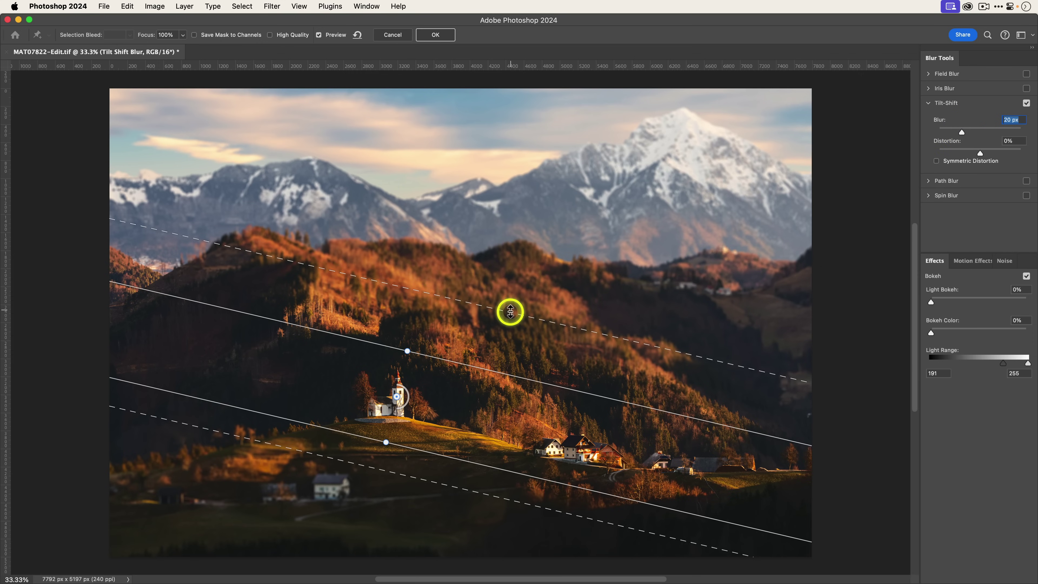
# Push the upper fade edge higher over the hills and apply the blur with High Quality on
pyautogui.moveTo(509, 310); pyautogui.dragTo(514, 297)
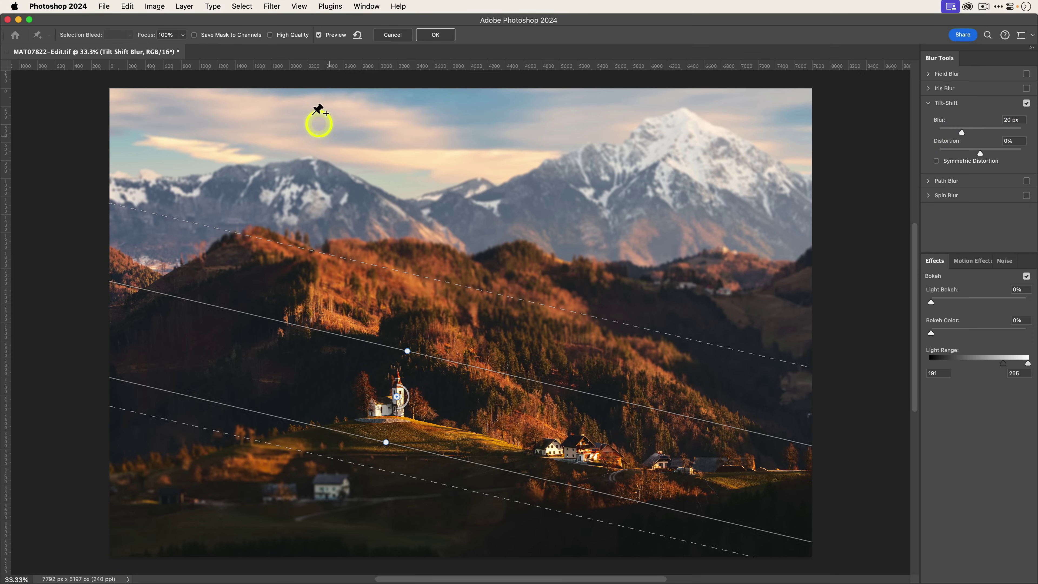
pyautogui.click(269, 34)
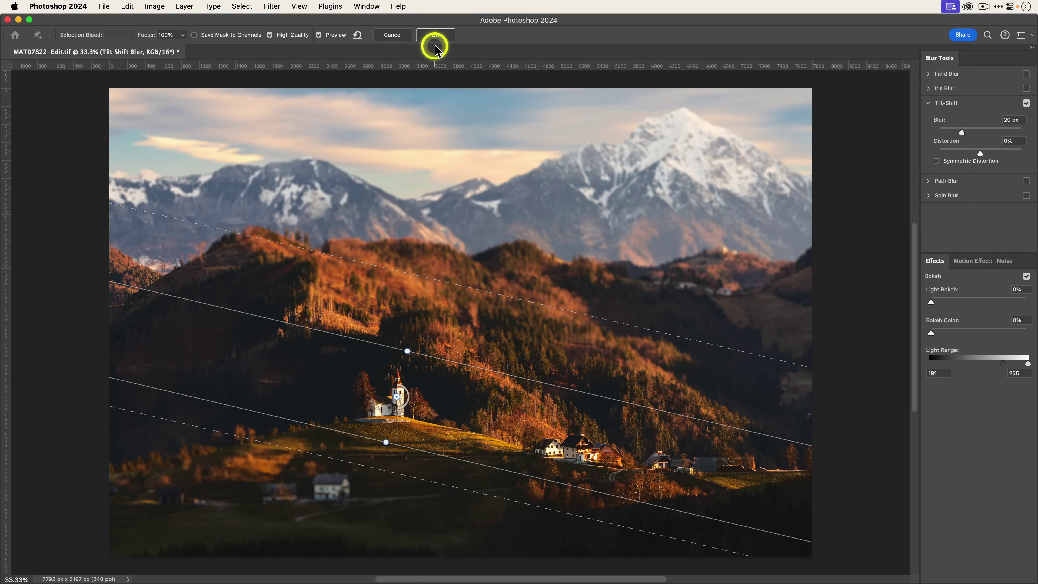
pyautogui.click(436, 35)
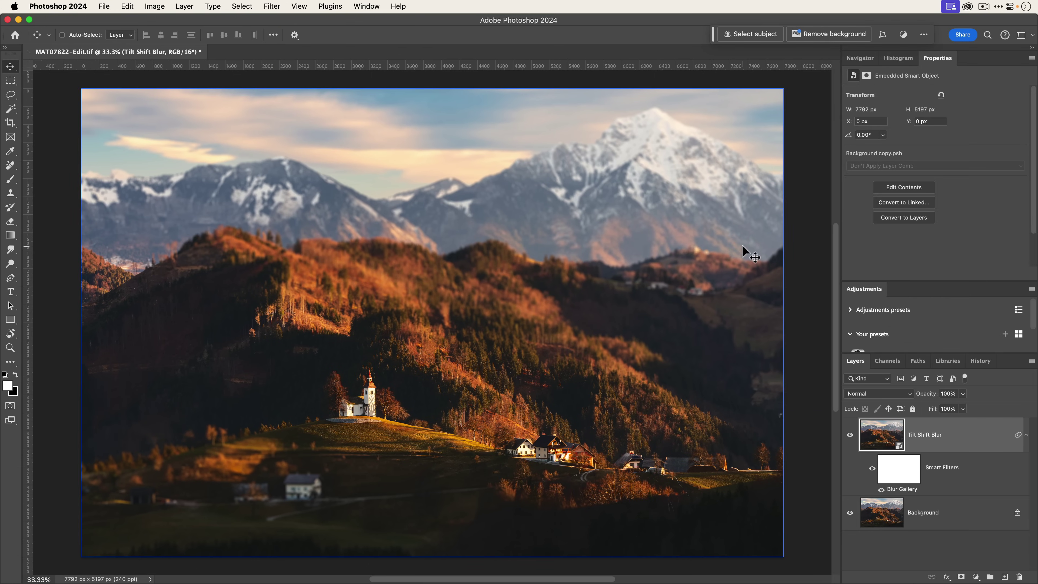